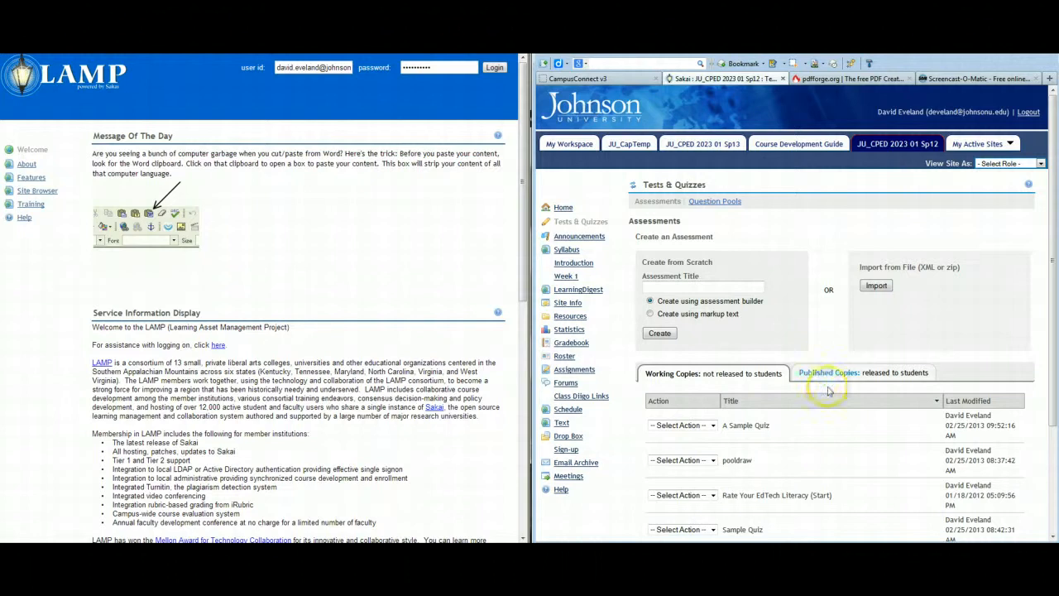
# Step: Duplicate the working copy of "A Sample Quiz" and confirm the duplication
pyautogui.click(712, 425)
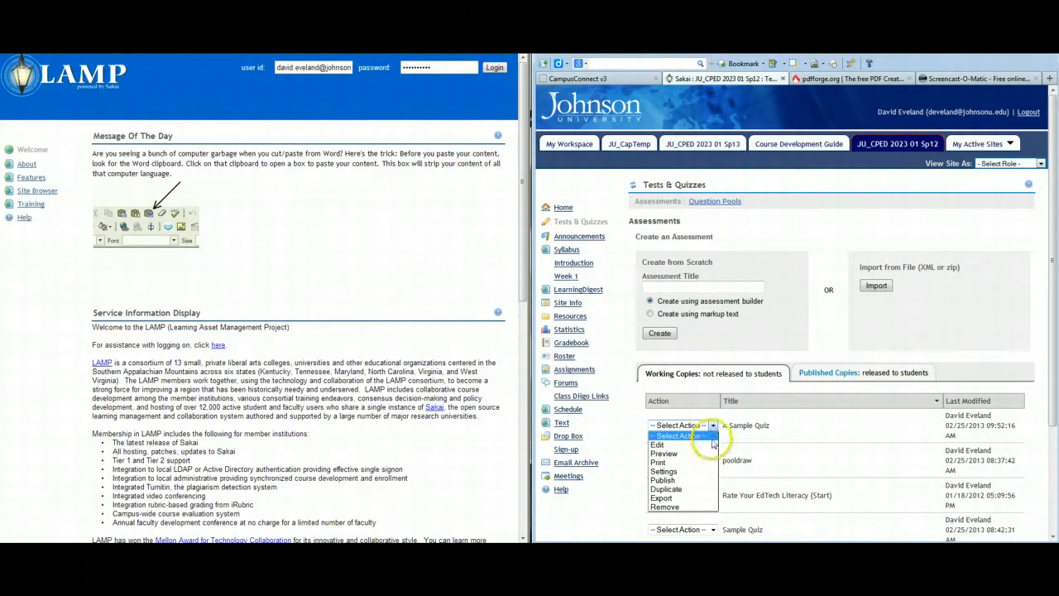
pyautogui.click(697, 494)
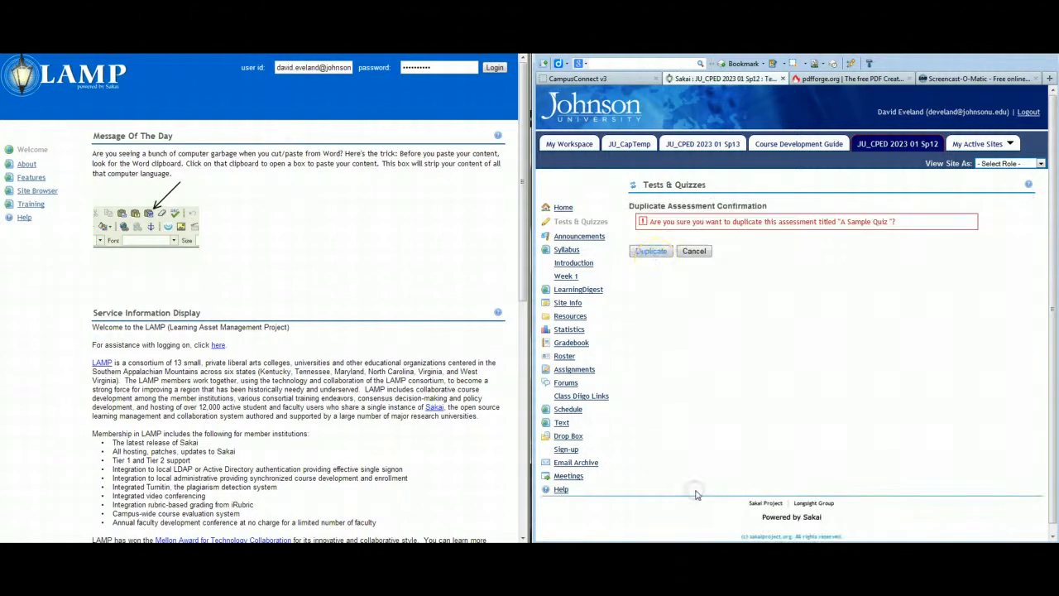
pyautogui.click(655, 251)
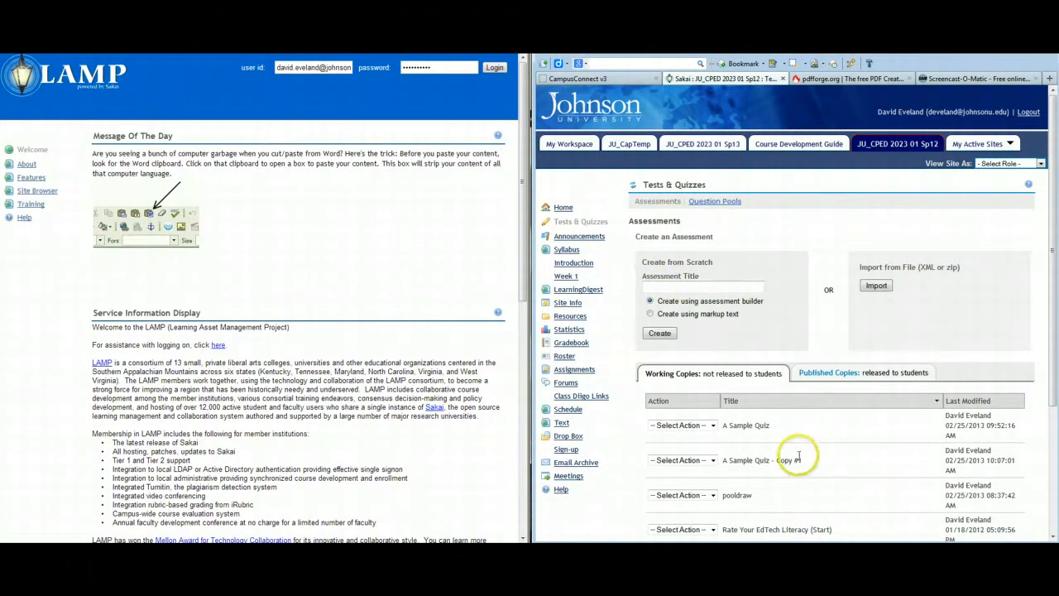
# Step: Open "A Sample Quiz - Copy #1" for editing and look through its questions
pyautogui.scroll(-4, 796, 461)
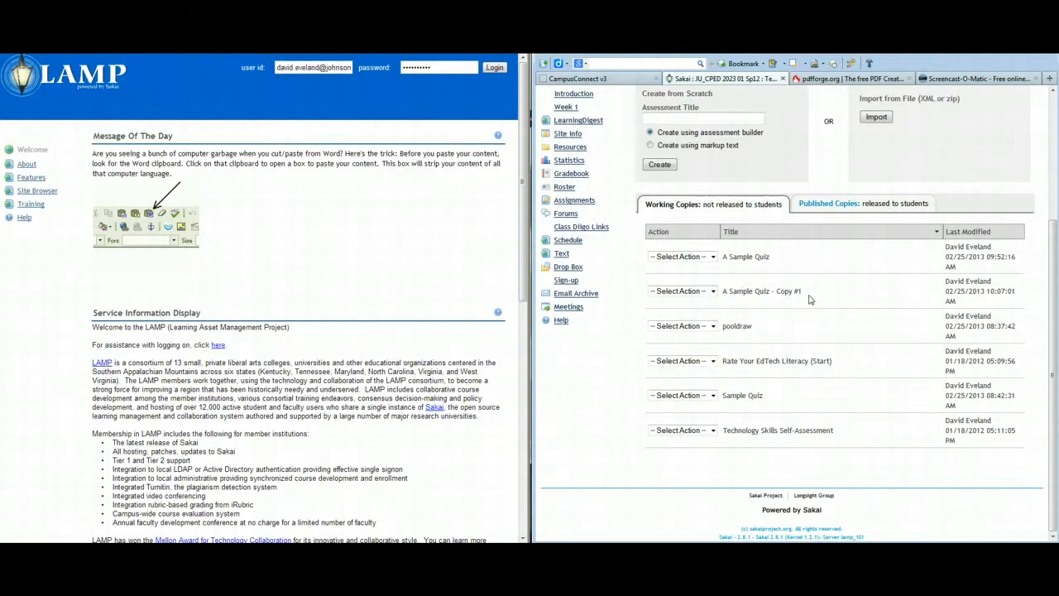
pyautogui.click(712, 291)
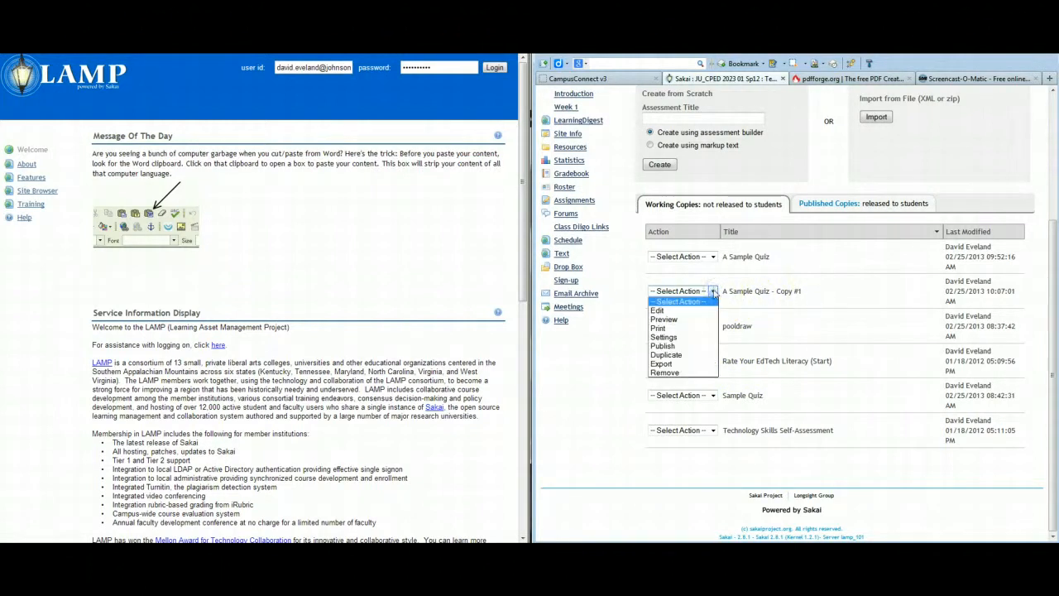
pyautogui.click(688, 311)
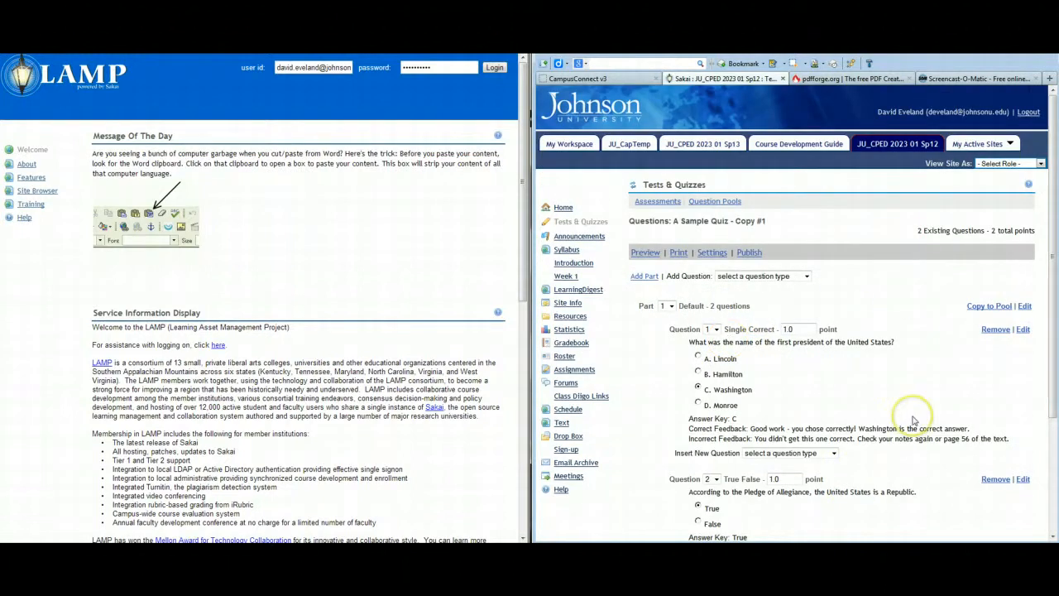
pyautogui.scroll(-2, 915, 419)
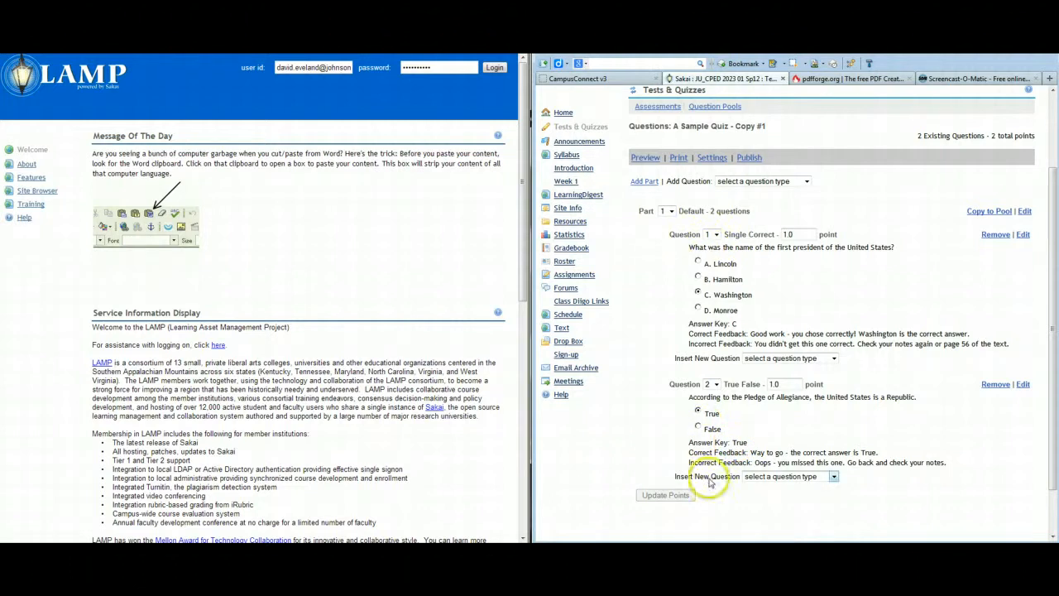
# Step: Open the first president question for editing, examine its correct and incorrect answer feedback, and return to the assessments list
pyautogui.click(1022, 234)
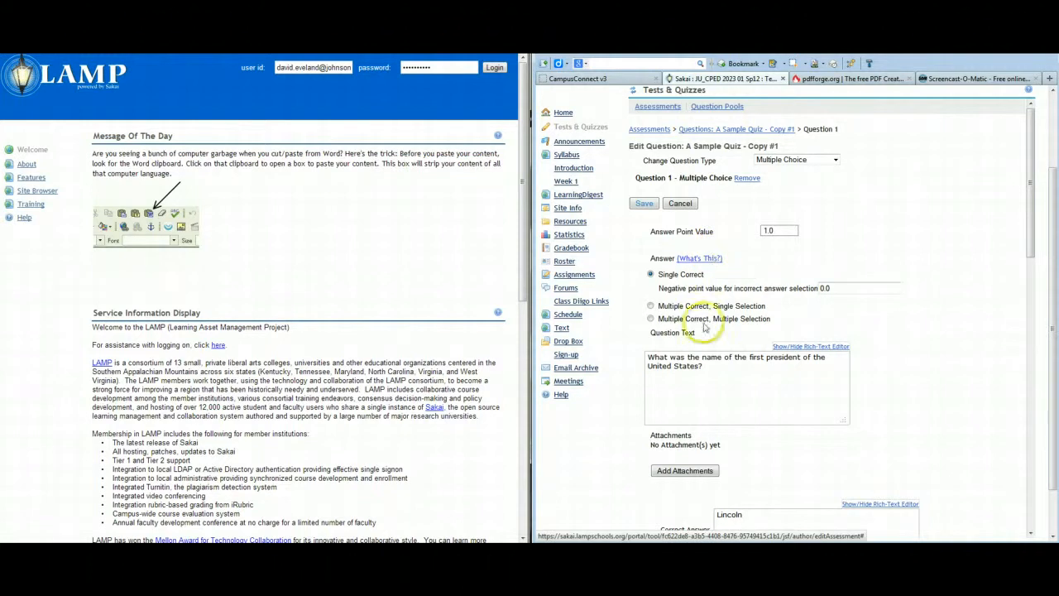
pyautogui.scroll(-2, 712, 258)
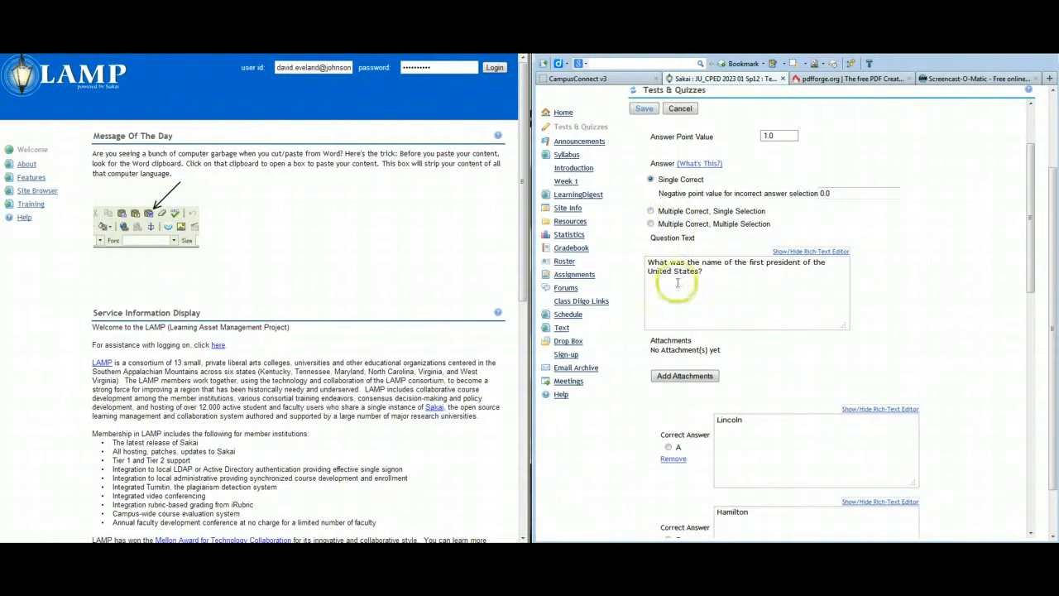
pyautogui.scroll(-5, 753, 339)
pyautogui.scroll(-3, 762, 348)
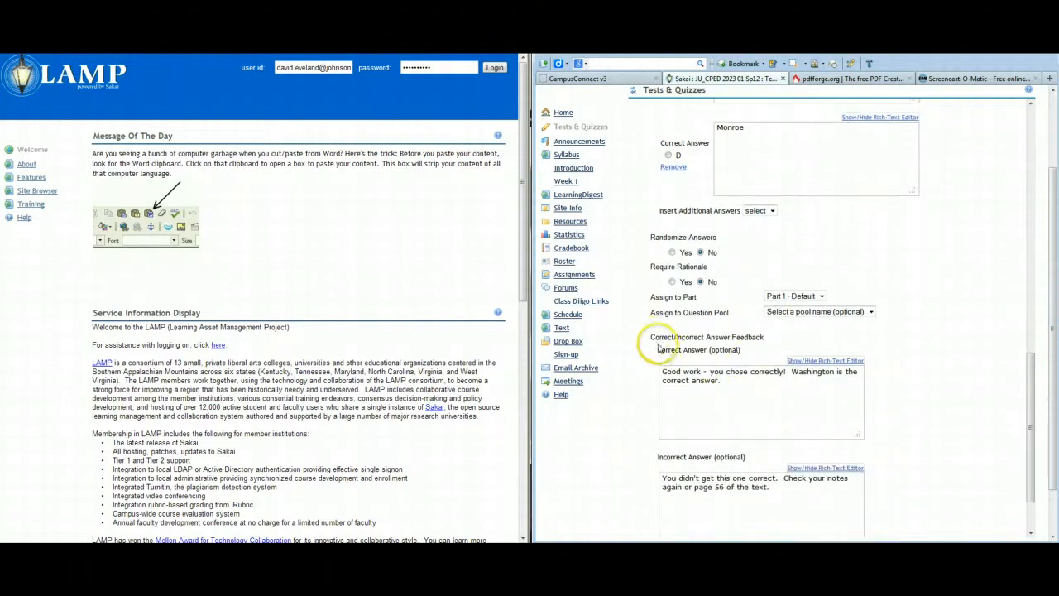
pyautogui.moveTo(649, 337); pyautogui.dragTo(777, 341)
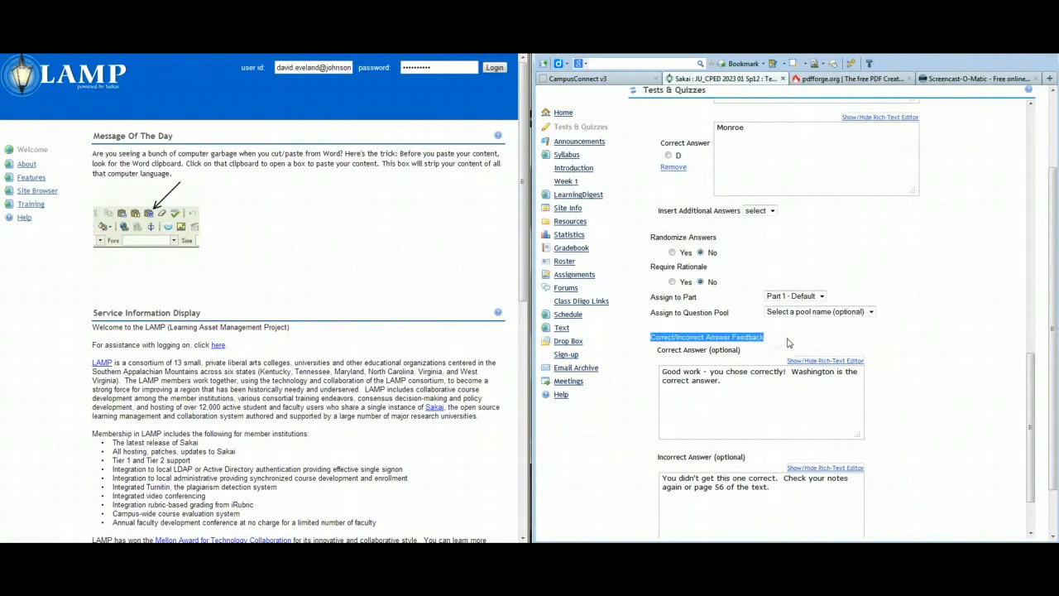
pyautogui.click(756, 381)
pyautogui.hotkey('ctrl', 'a')
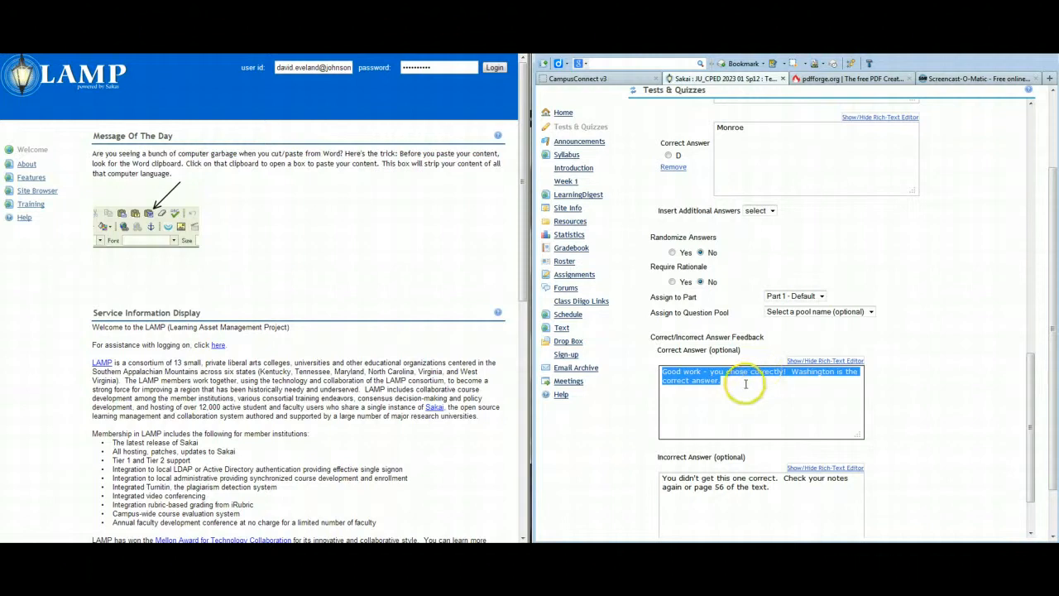
pyautogui.click(681, 378)
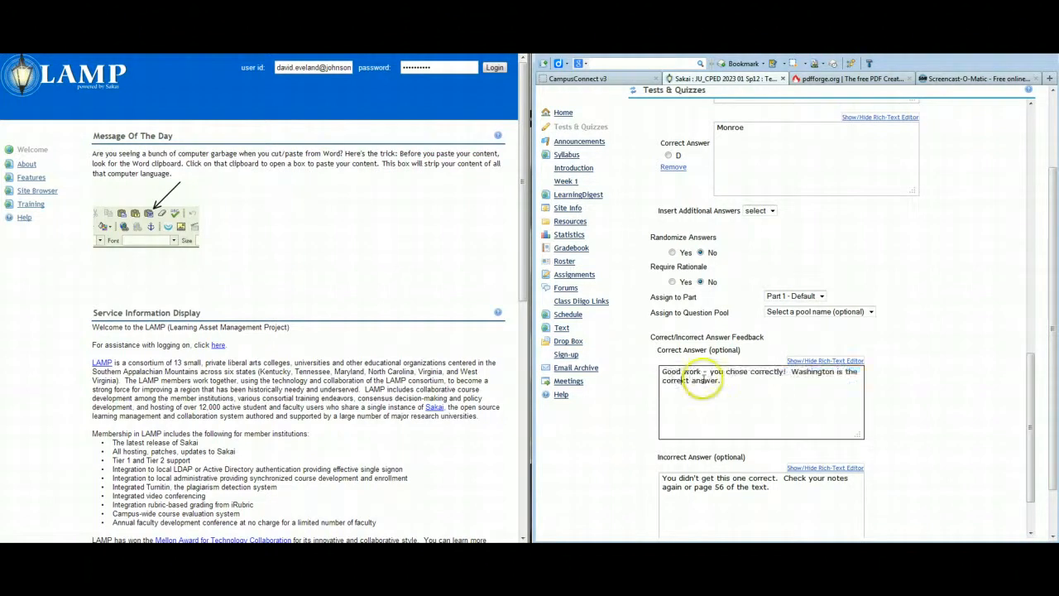
pyautogui.moveTo(734, 381); pyautogui.dragTo(664, 371)
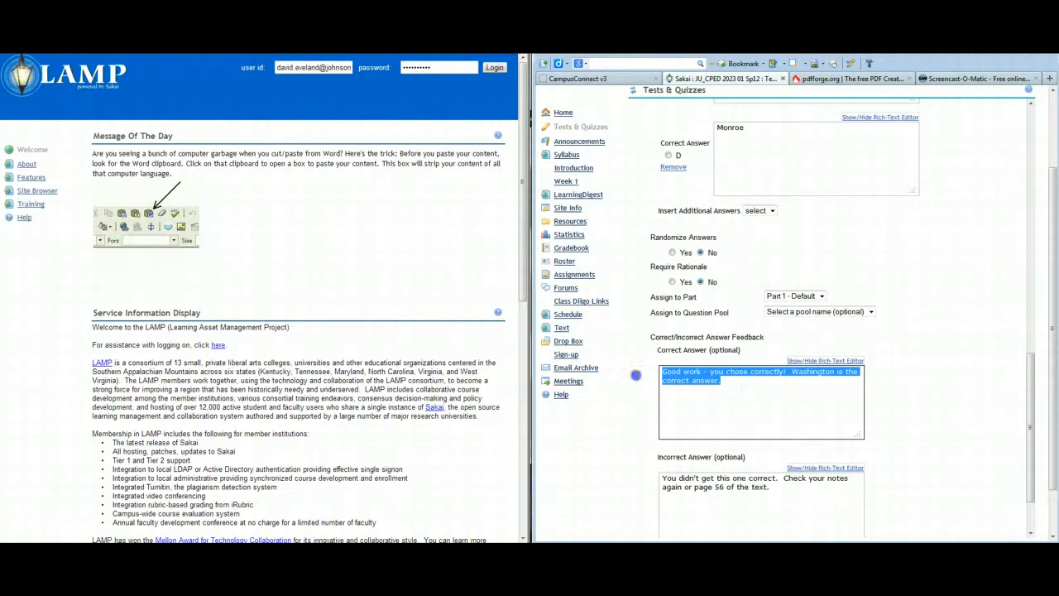
pyautogui.click(637, 375)
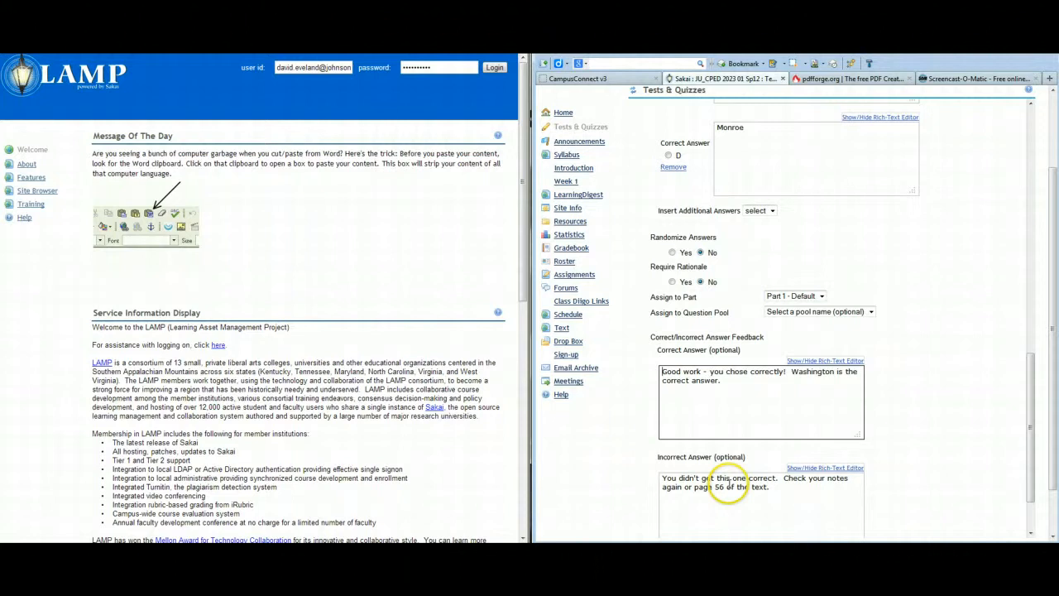
pyautogui.scroll(15, 728, 484)
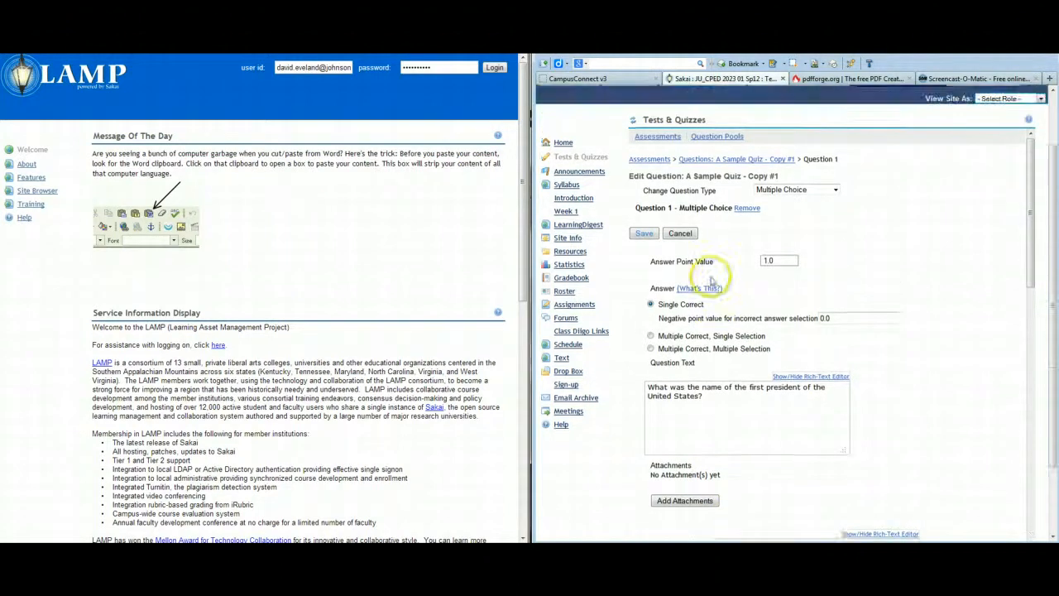
pyautogui.scroll(3, 712, 281)
pyautogui.click(633, 185)
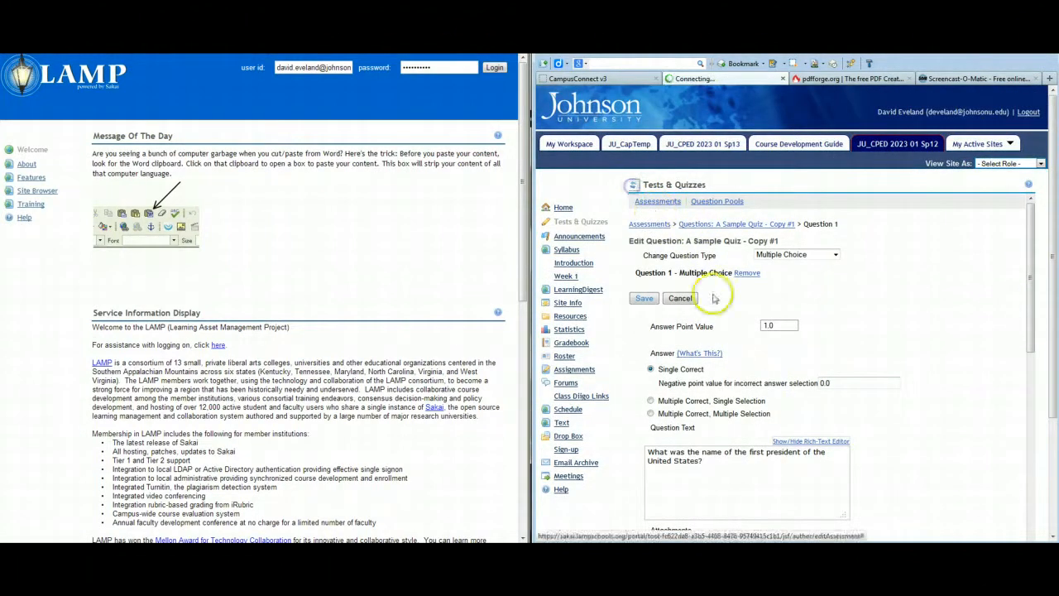
# Step: In the settings of "A Sample Quiz - Copy #1", change the assessment title to "Chapter 1 Sample Quiz"
pyautogui.click(711, 461)
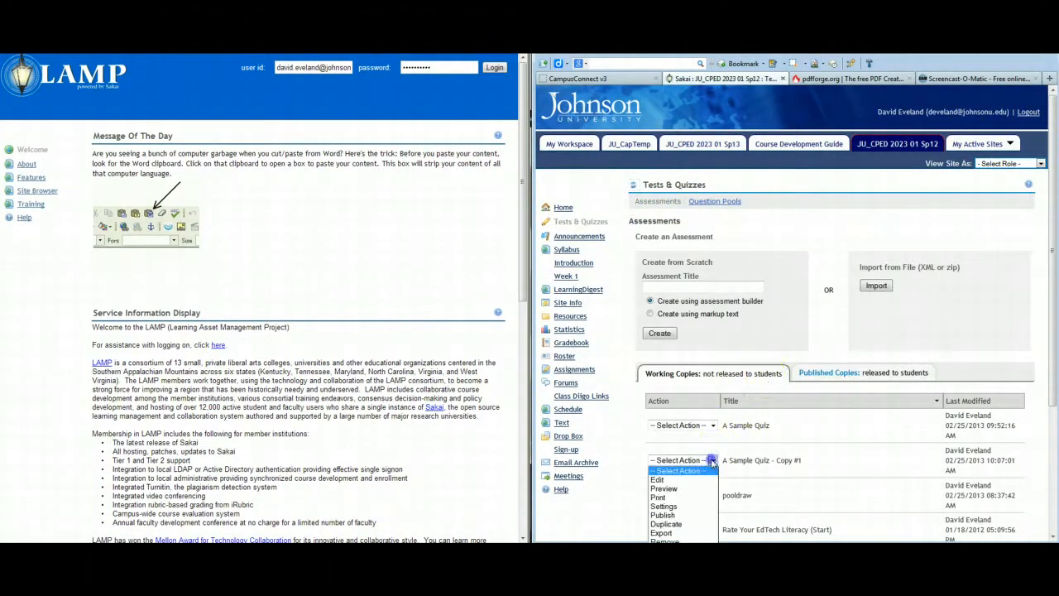
pyautogui.click(703, 506)
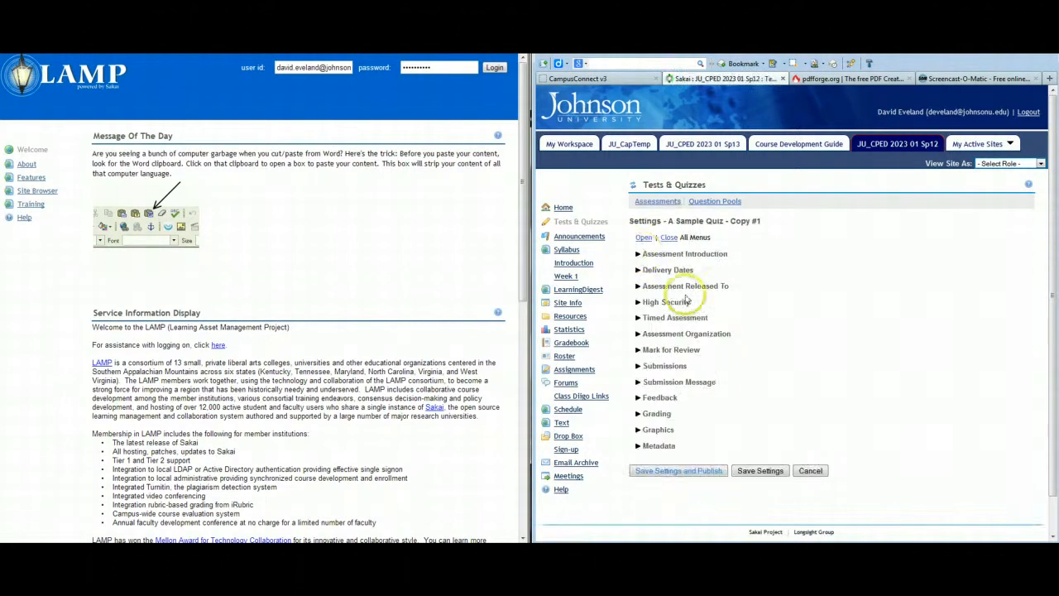
pyautogui.click(638, 254)
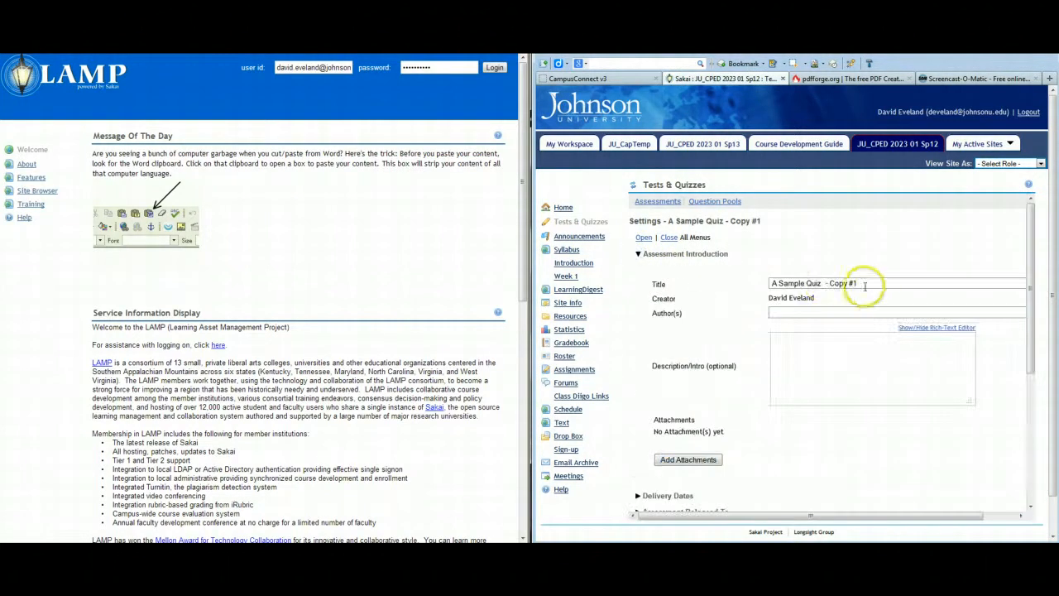
pyautogui.click(821, 283)
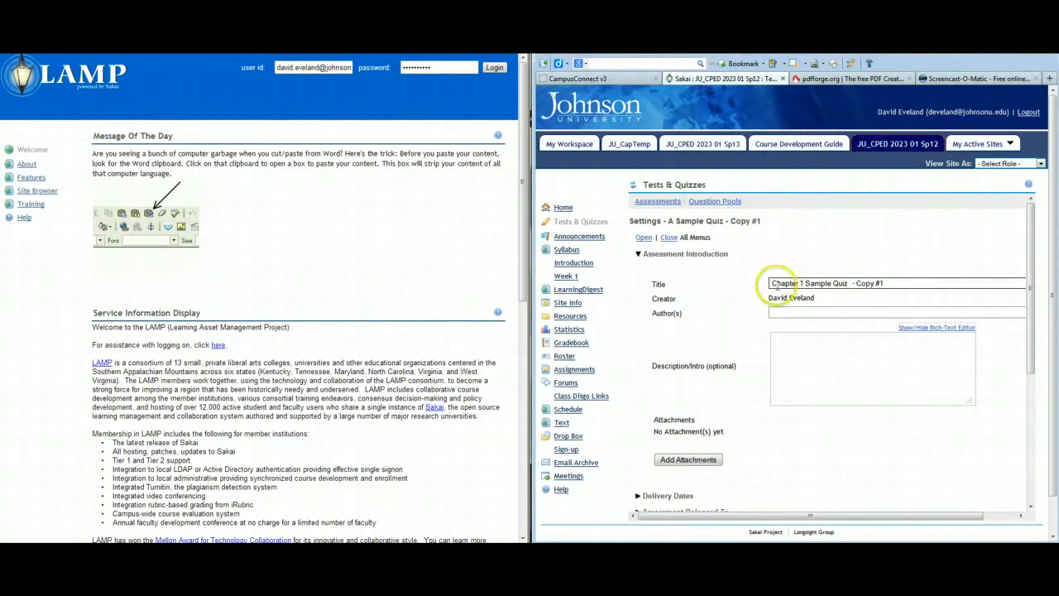
pyautogui.moveTo(848, 282); pyautogui.dragTo(1053, 291)
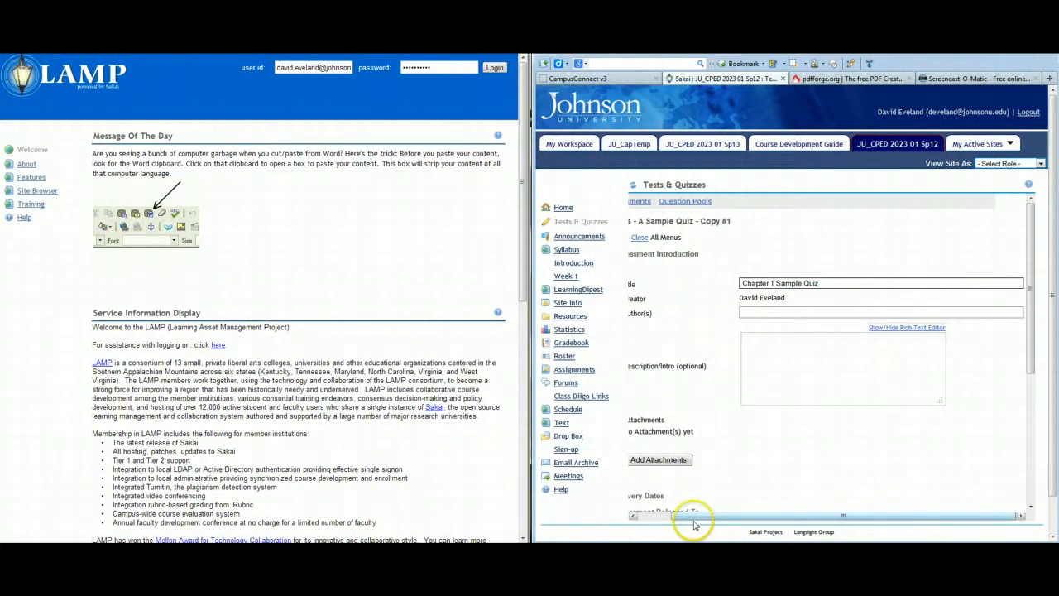
pyautogui.moveTo(690, 517); pyautogui.dragTo(665, 517)
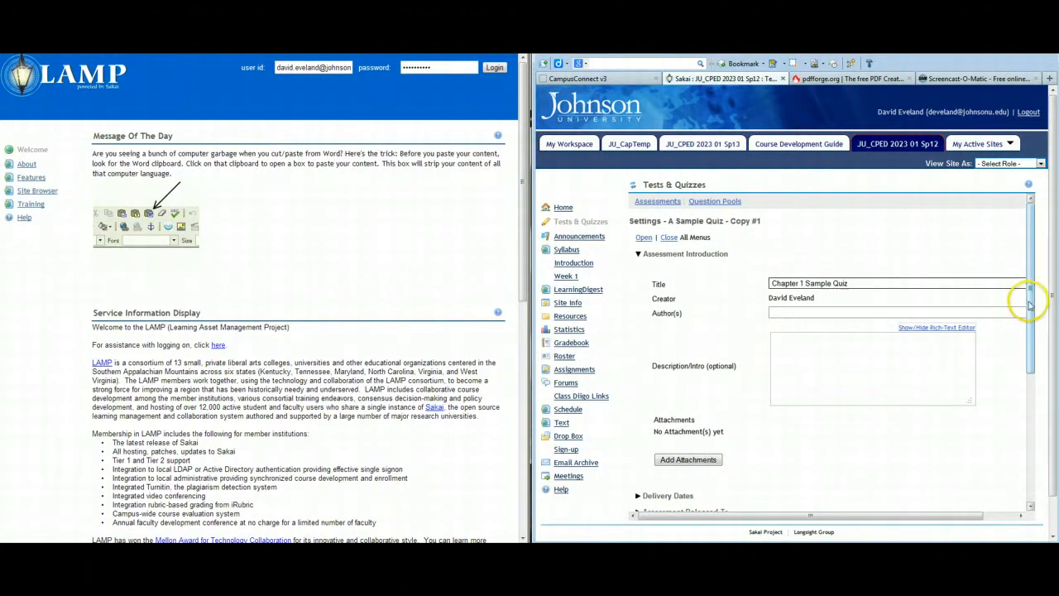
# Step: Review the quiz's feedback settings and add Grader's Comments to the items released to students
pyautogui.moveTo(1029, 303); pyautogui.dragTo(1024, 465)
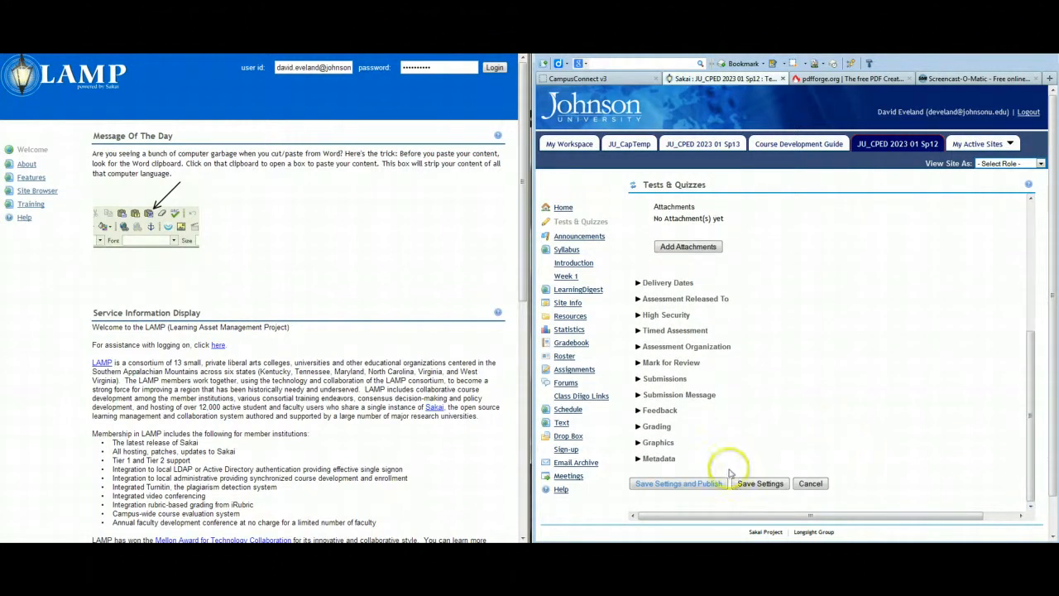
pyautogui.click(637, 416)
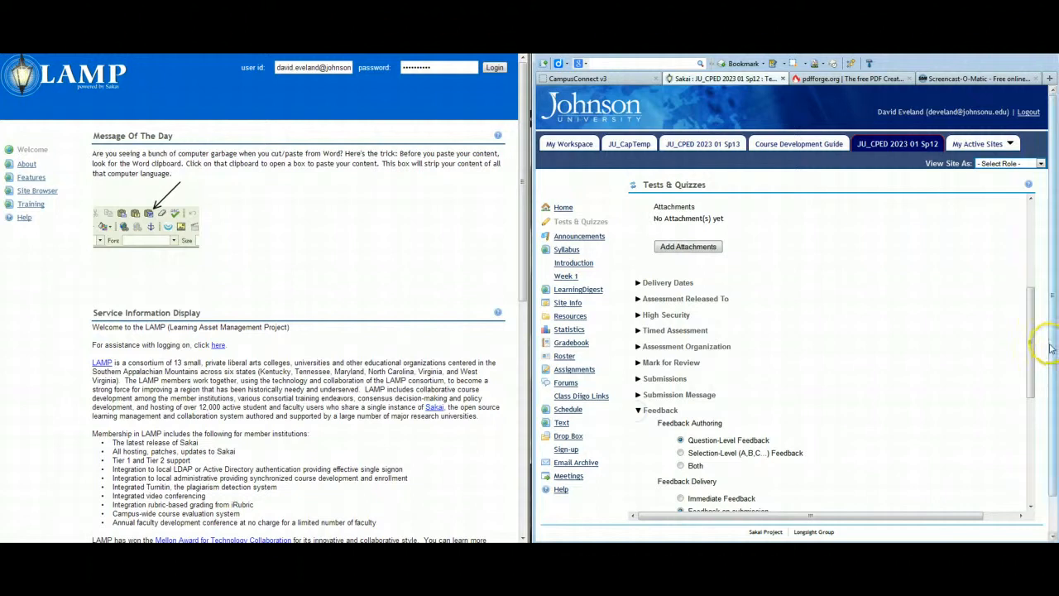
pyautogui.moveTo(1032, 339); pyautogui.dragTo(1033, 427)
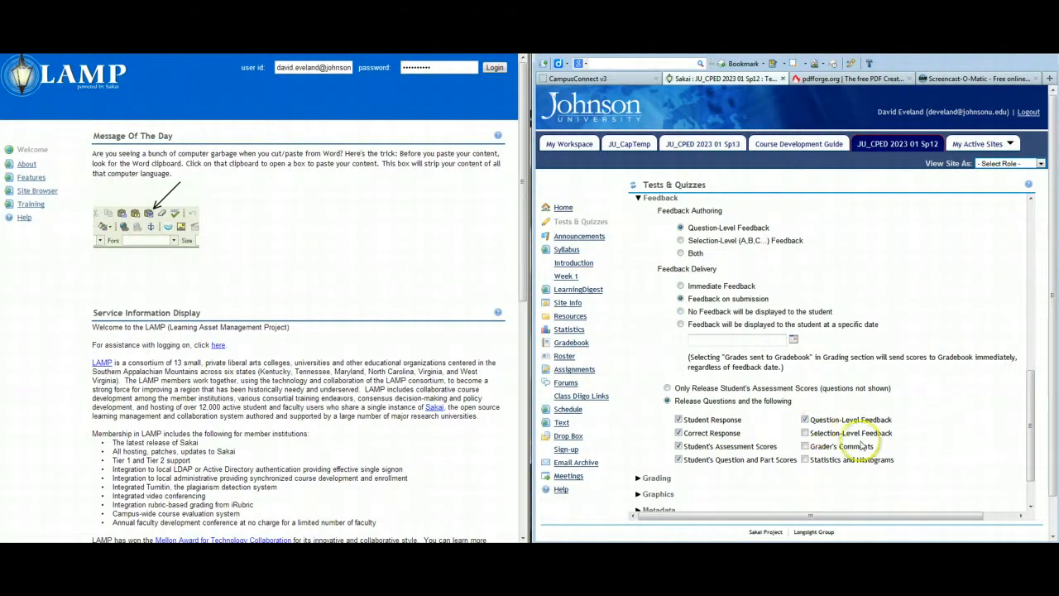
pyautogui.click(803, 447)
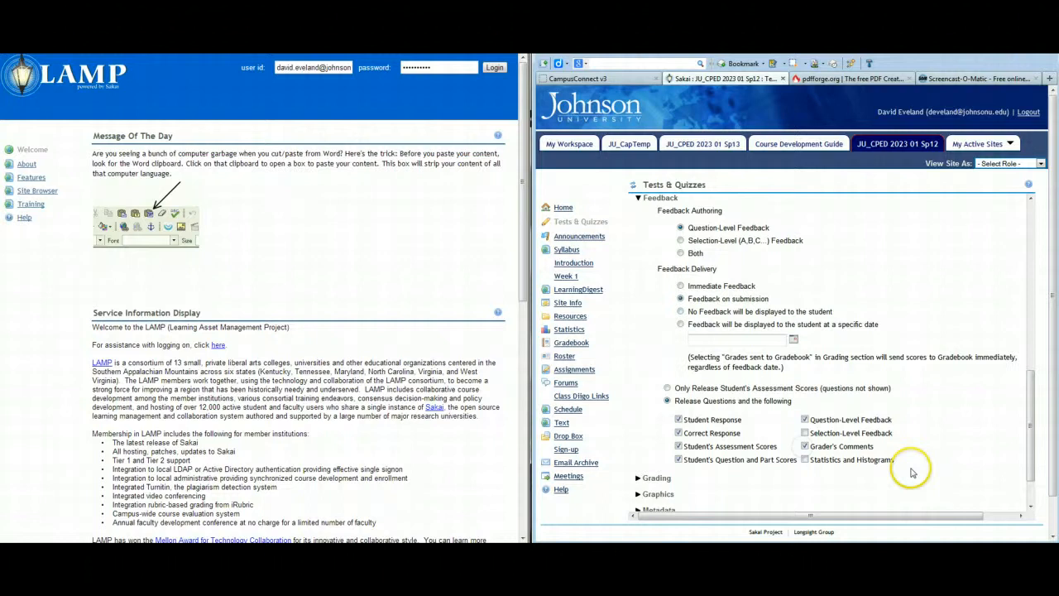
# Step: Save the settings and publish "Chapter 1 Sample Quiz" without notification, then check it among the published copies
pyautogui.scroll(-2, 912, 473)
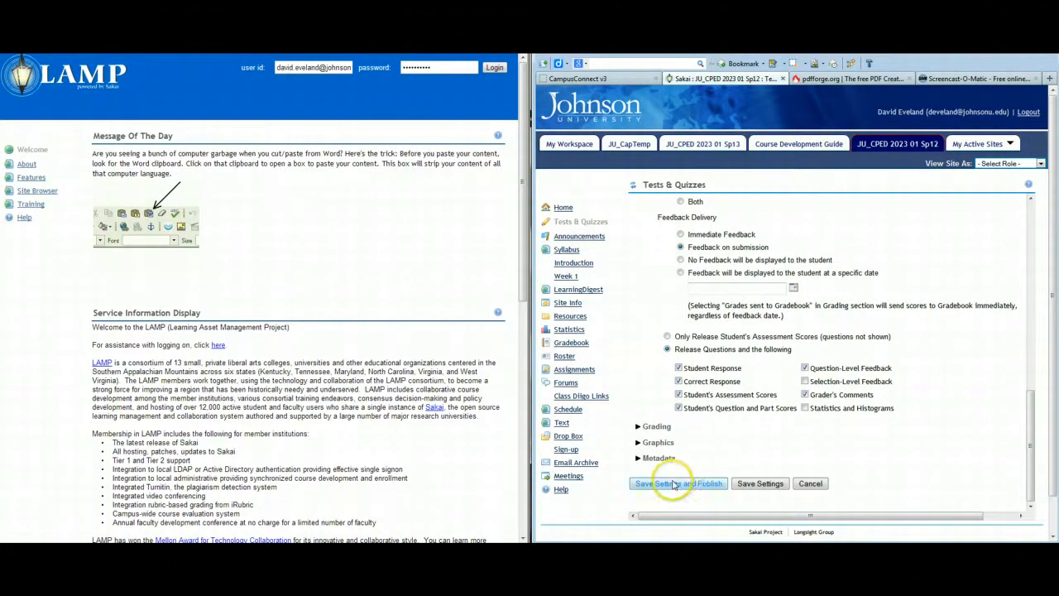
pyautogui.click(672, 485)
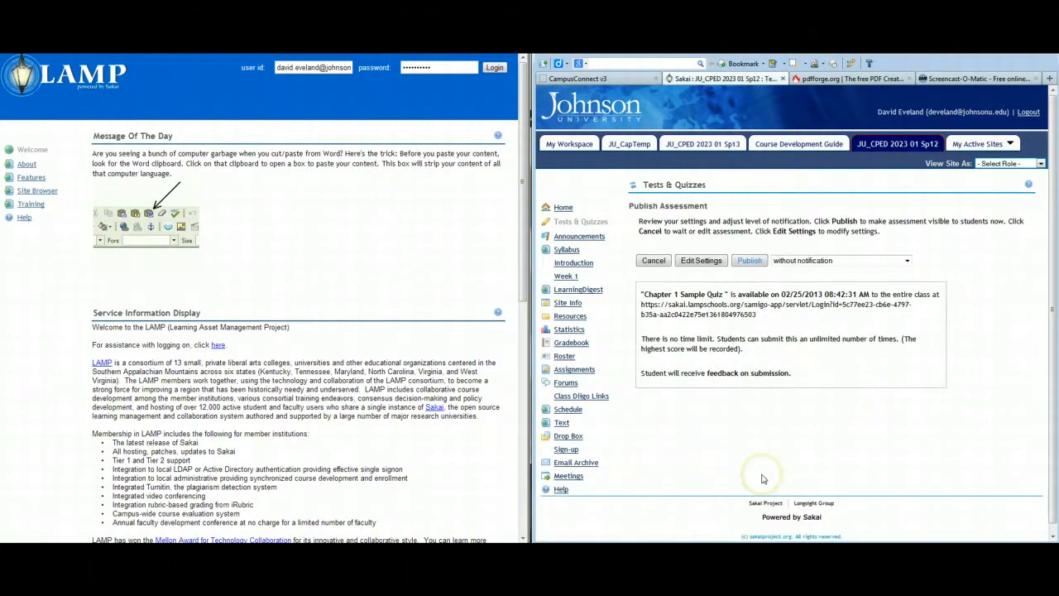
pyautogui.click(747, 259)
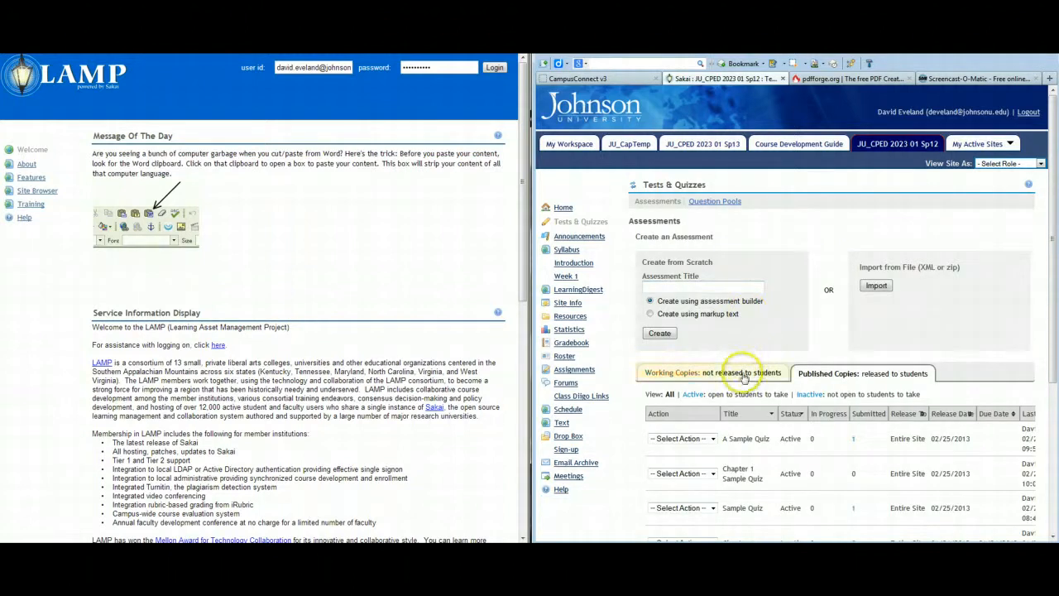
pyautogui.scroll(-3, 842, 376)
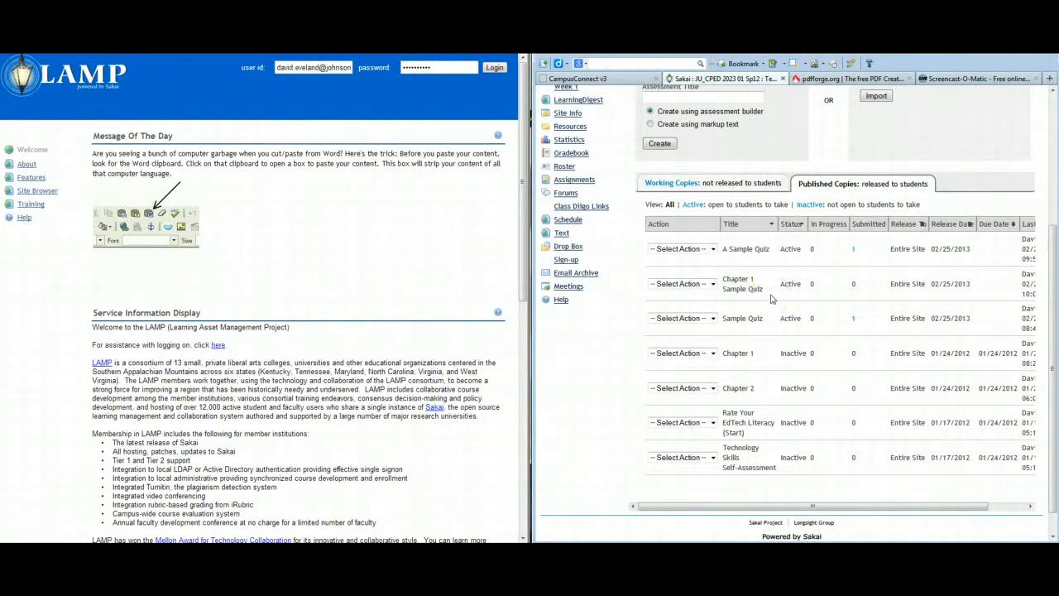
# Step: Log in to LAMP in the other browser window with the prefilled account and open Tests & Quizzes in the JU_CPED 2023 01 Sp12 site
pyautogui.click(496, 69)
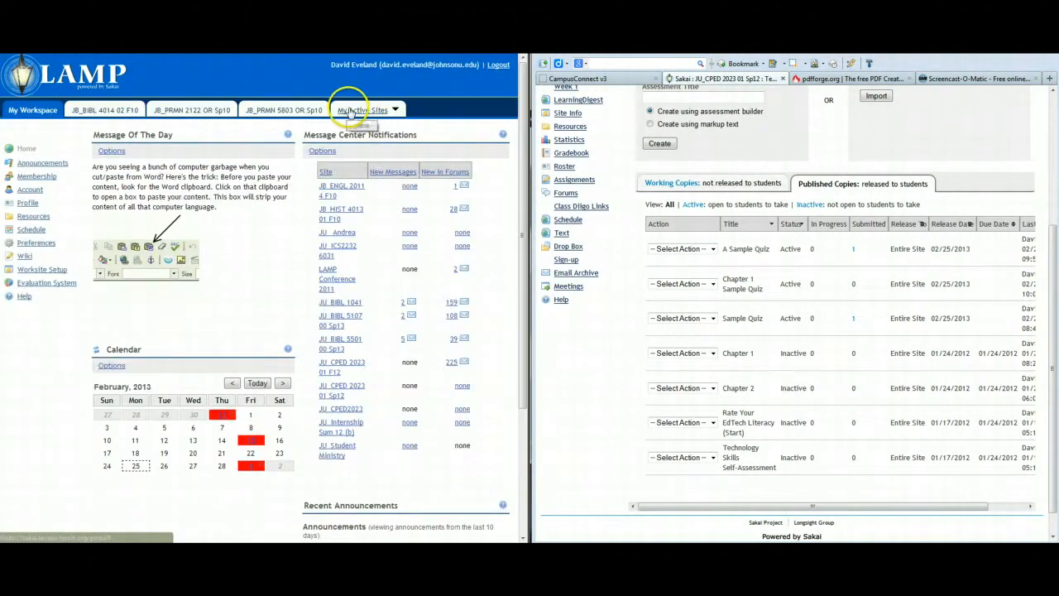
pyautogui.click(348, 110)
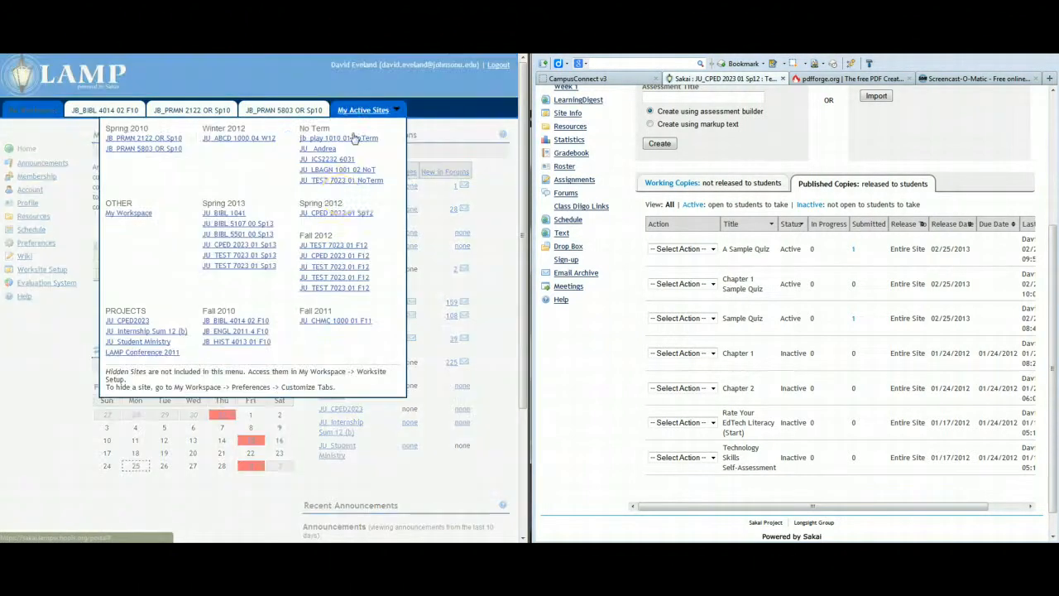
pyautogui.click(342, 214)
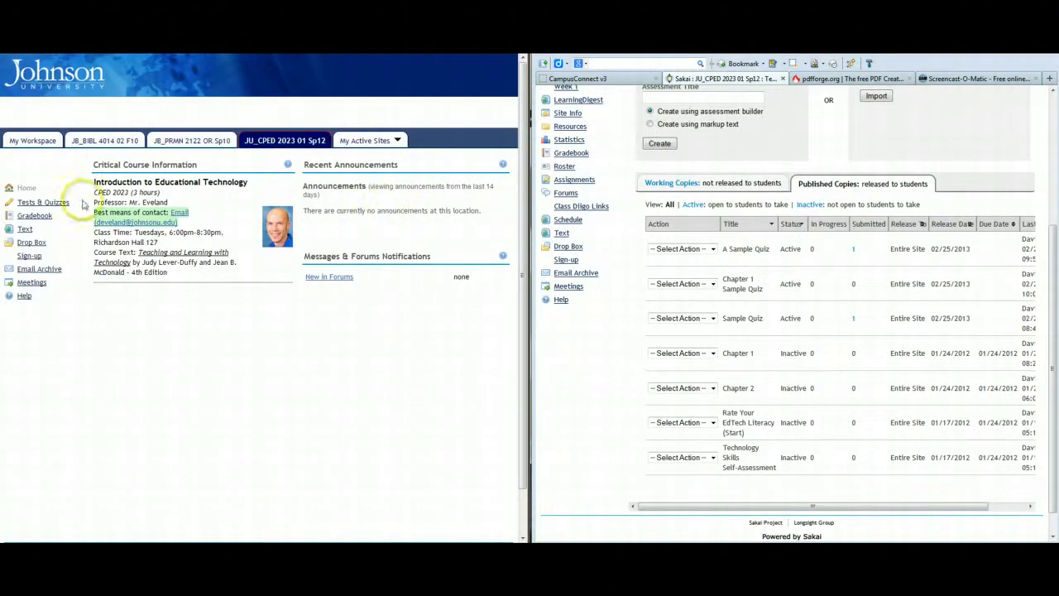
pyautogui.click(23, 204)
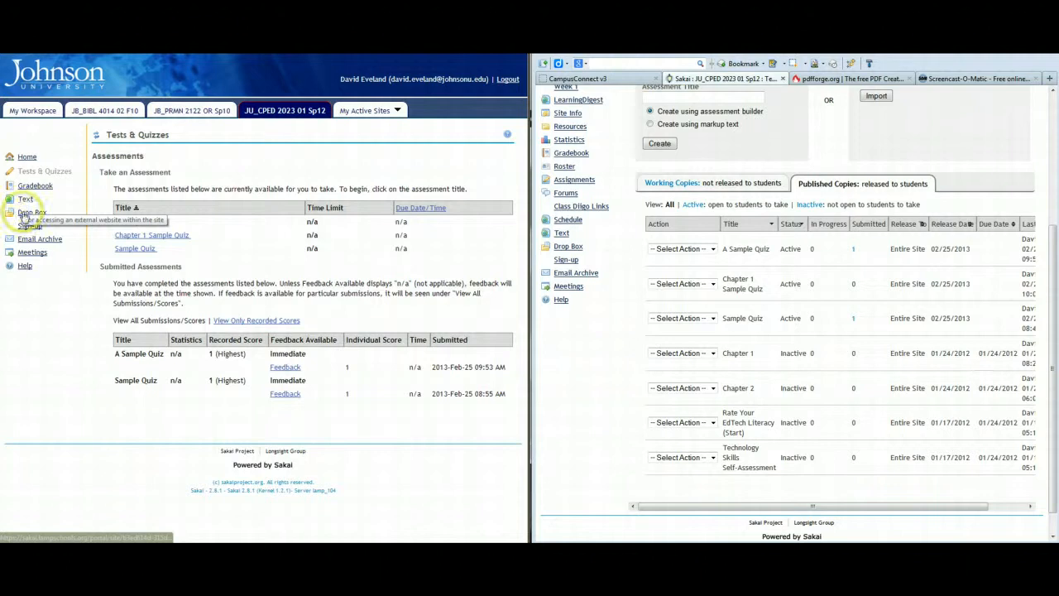
# Step: As the student, take "Chapter 1 Sample Quiz", answering Hamilton to Question 1 and True to Question 2, and submit it for grading
pyautogui.click(176, 237)
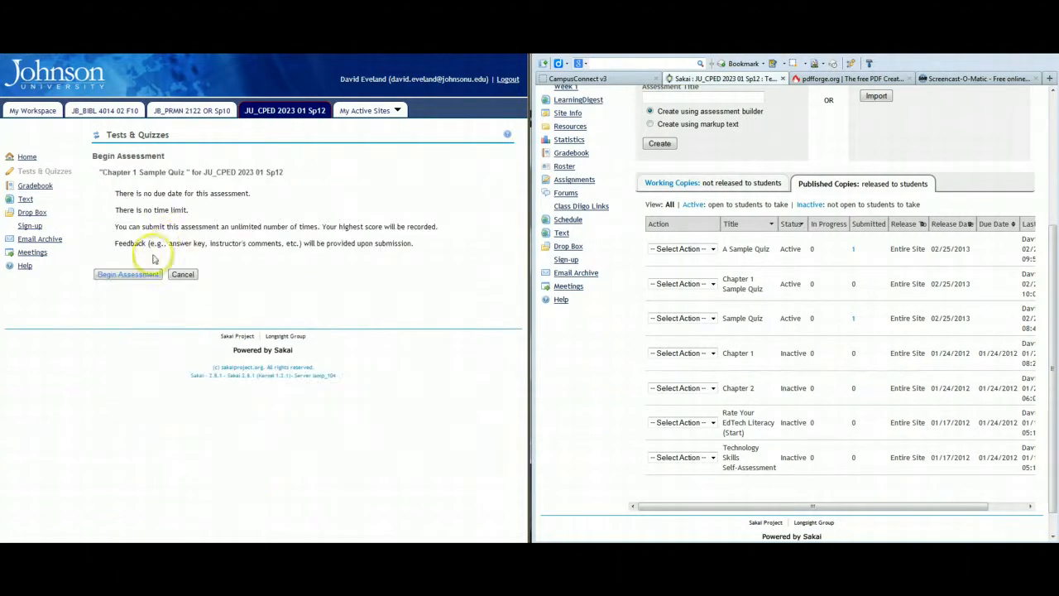
pyautogui.click(128, 275)
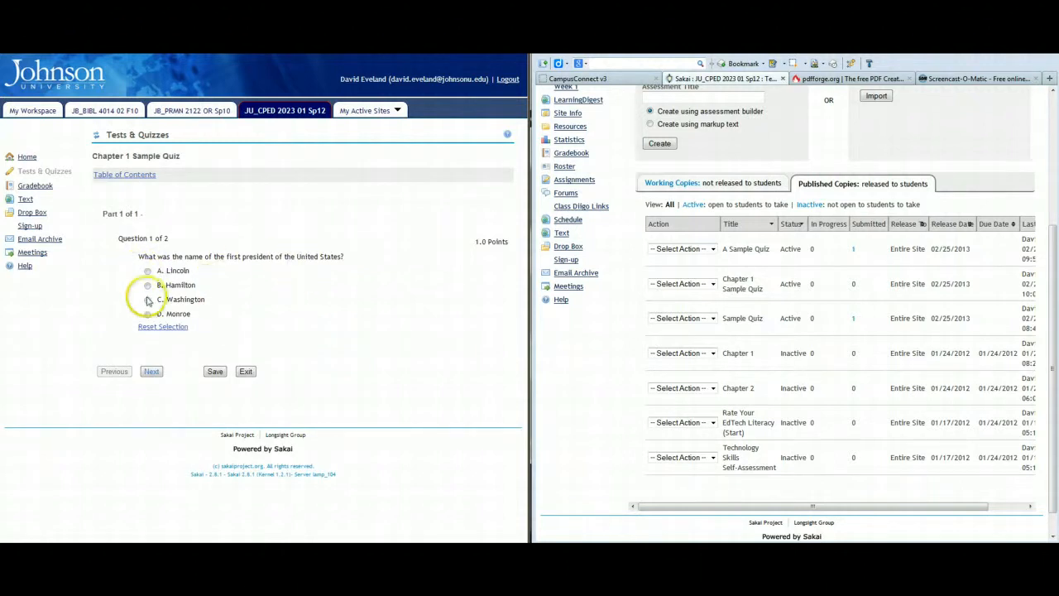
pyautogui.click(150, 372)
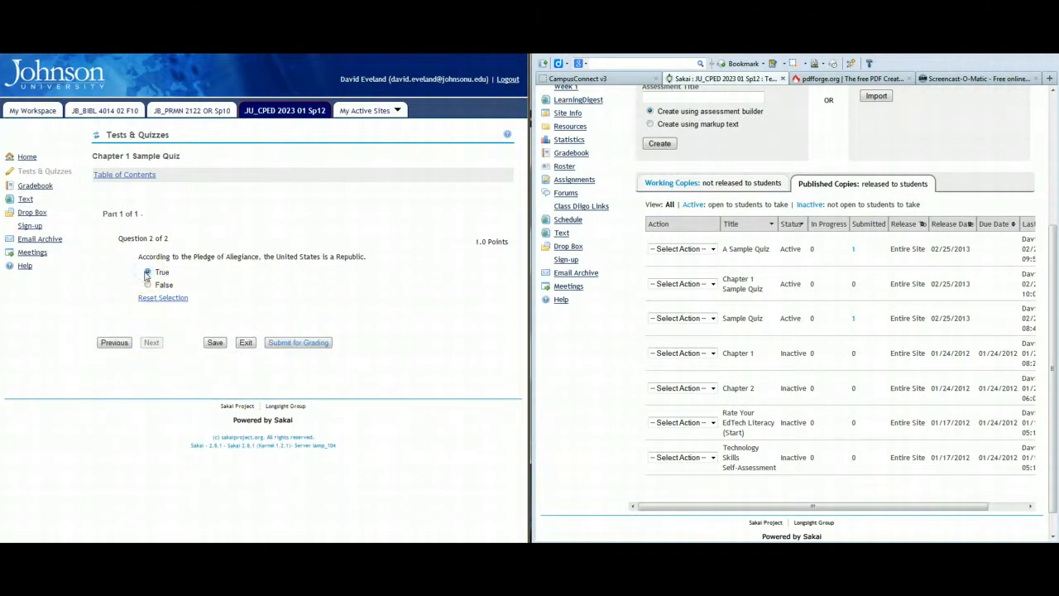
pyautogui.click(147, 273)
pyautogui.click(286, 343)
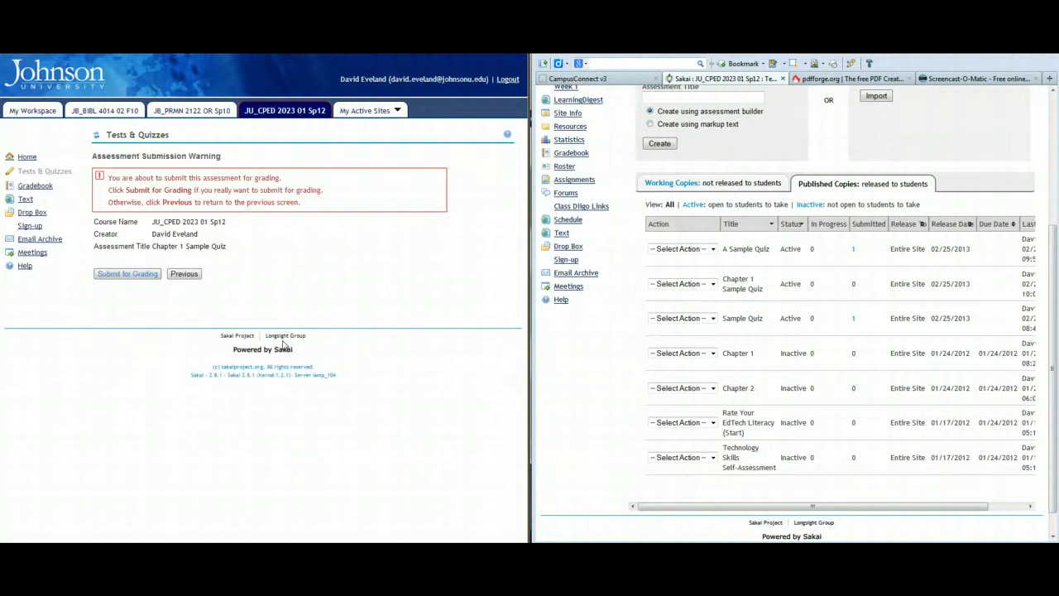
pyautogui.click(137, 276)
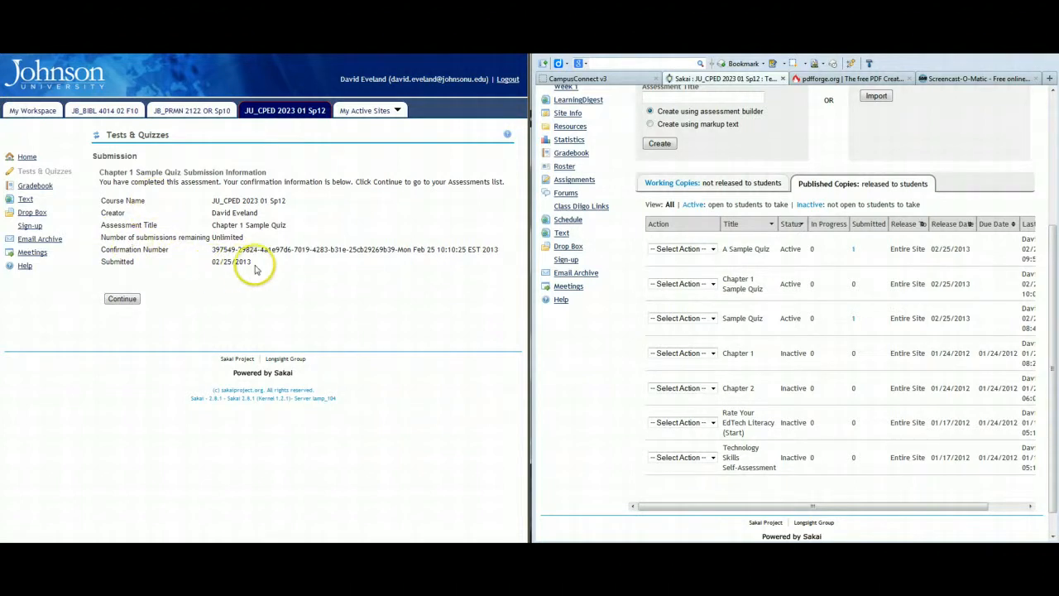
pyautogui.click(121, 299)
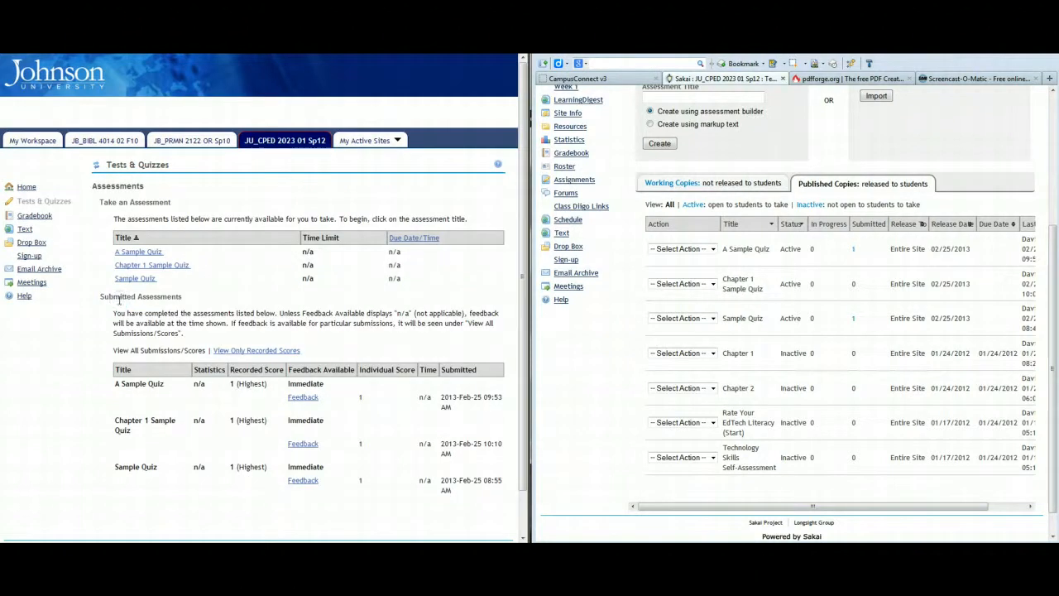
# Step: Review the feedback for the submitted "Chapter 1 Sample Quiz", including both questions' answer keys, and return to the assessment list
pyautogui.scroll(-2, 128, 475)
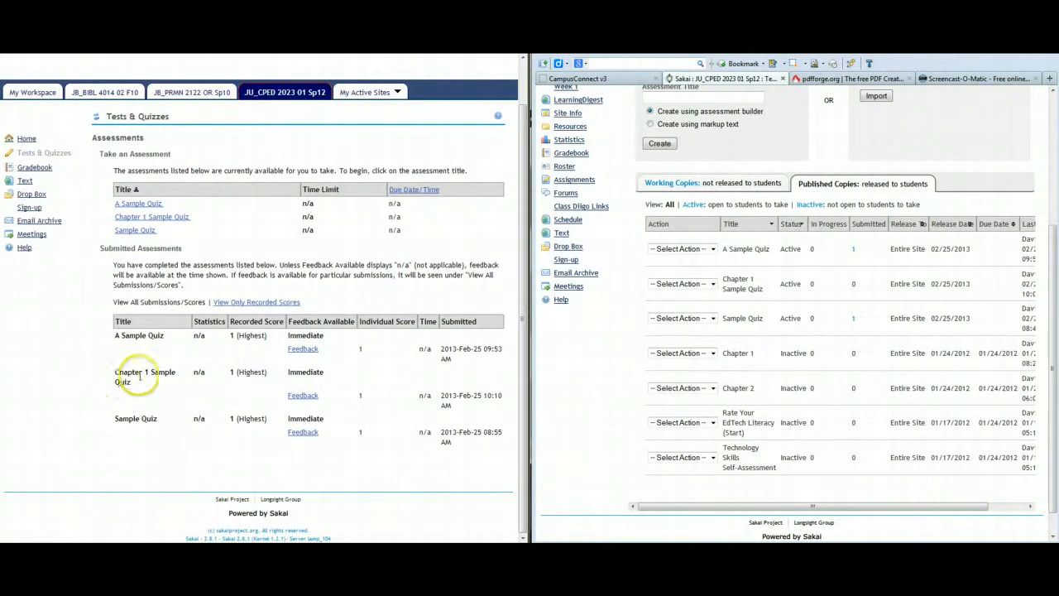
pyautogui.click(303, 395)
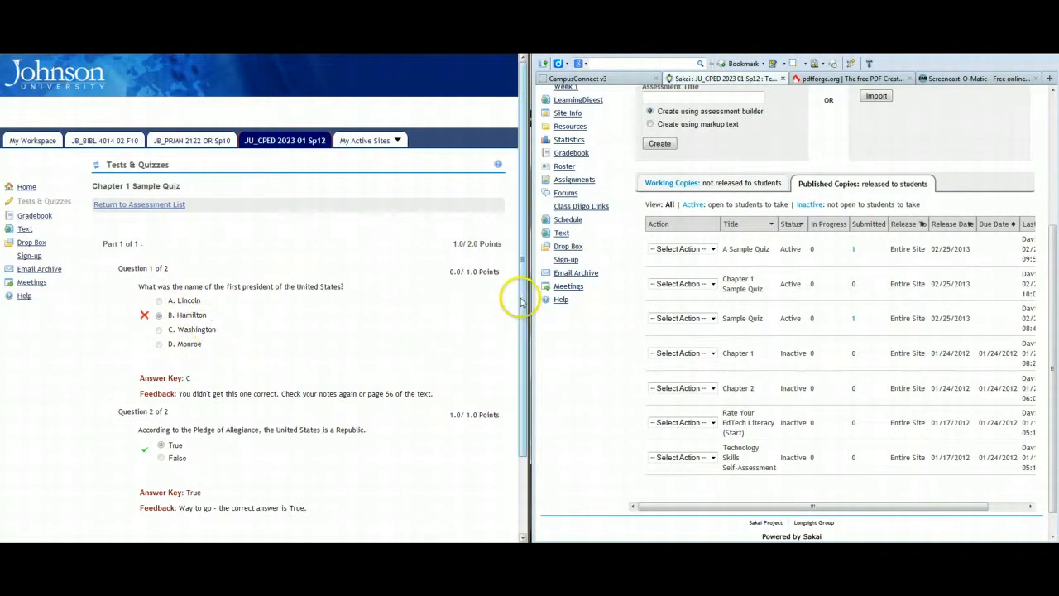
pyautogui.moveTo(522, 303); pyautogui.dragTo(517, 361)
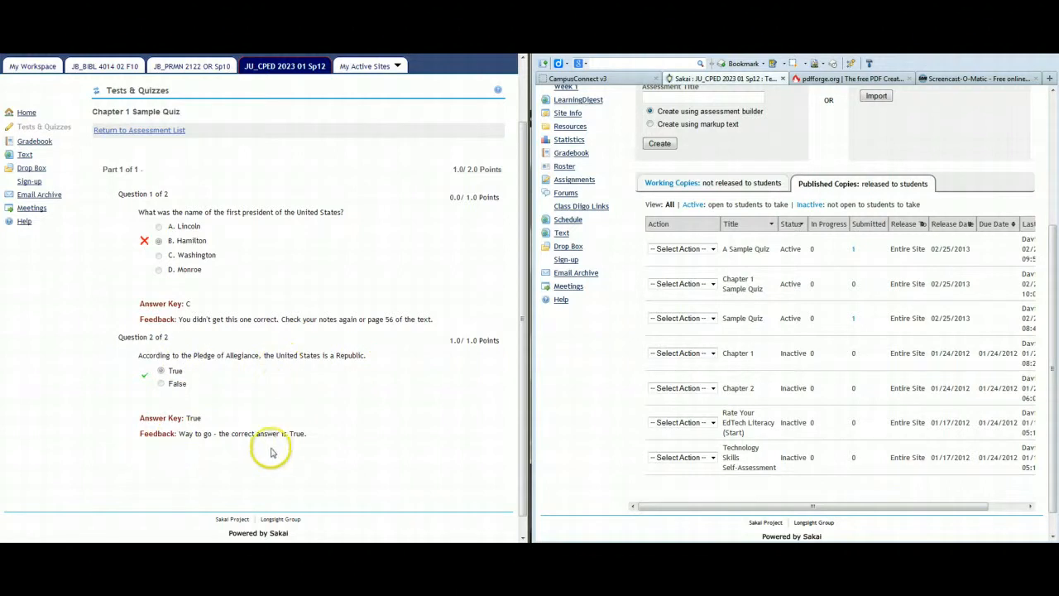
pyautogui.click(98, 91)
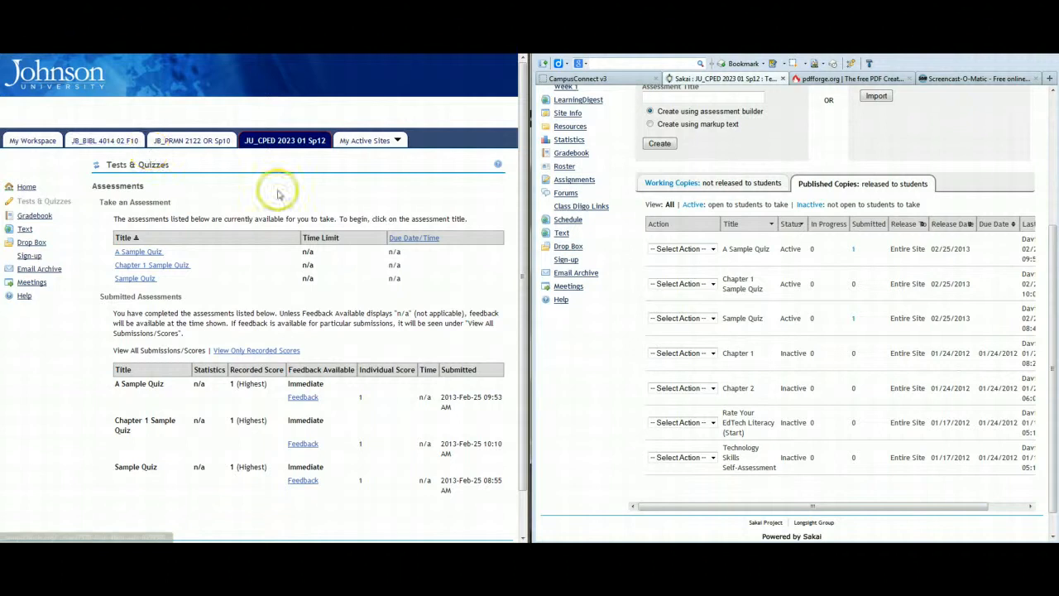
# Step: In the instructor window, open the submissions of "Chapter 1 Sample Quiz" from the published copies
pyautogui.click(880, 183)
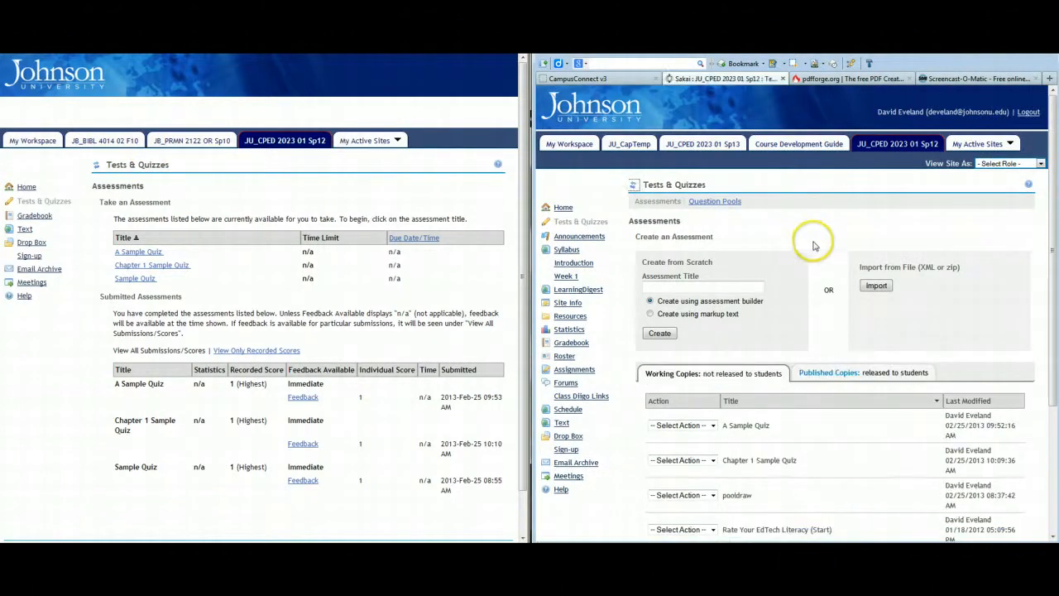
pyautogui.click(808, 374)
pyautogui.scroll(-1, 814, 373)
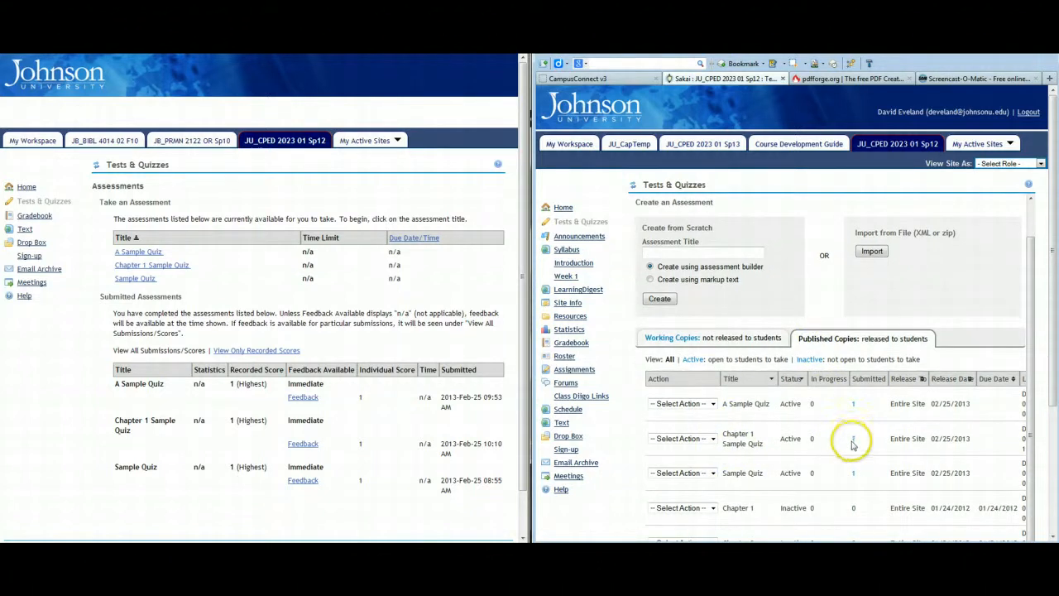
pyautogui.click(854, 444)
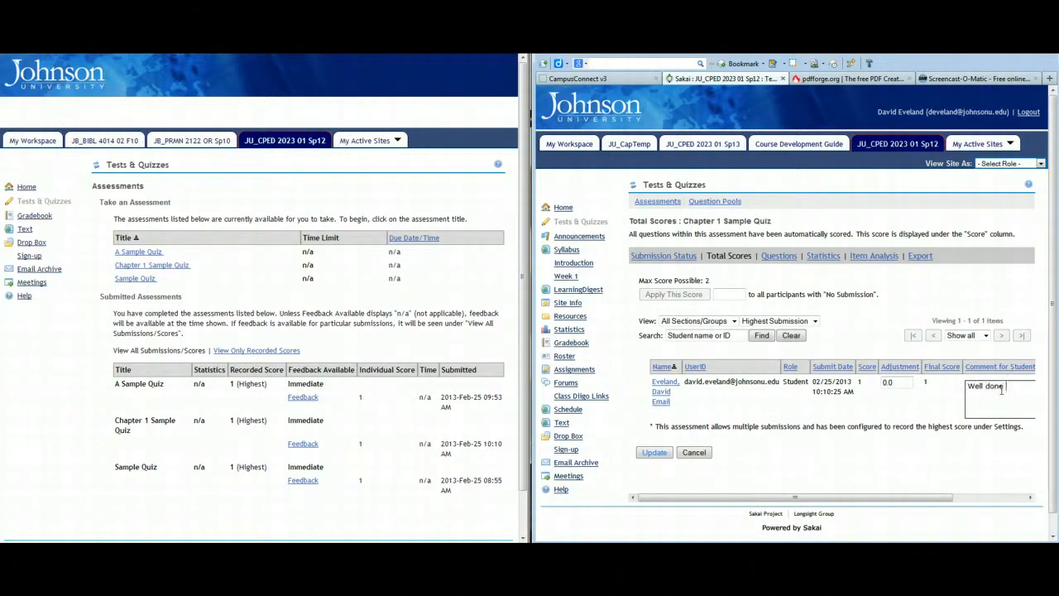
# Step: Enter "Well done - try harder next time!" as the comment for the student in the Total Scores list
pyautogui.write('ry harder next eime')
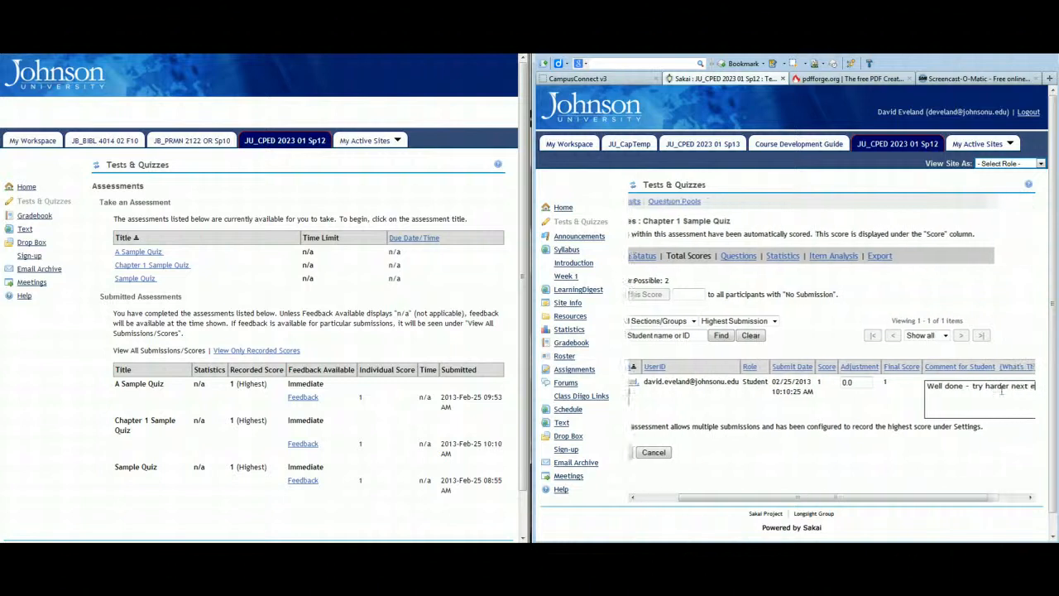
pyautogui.write('!')
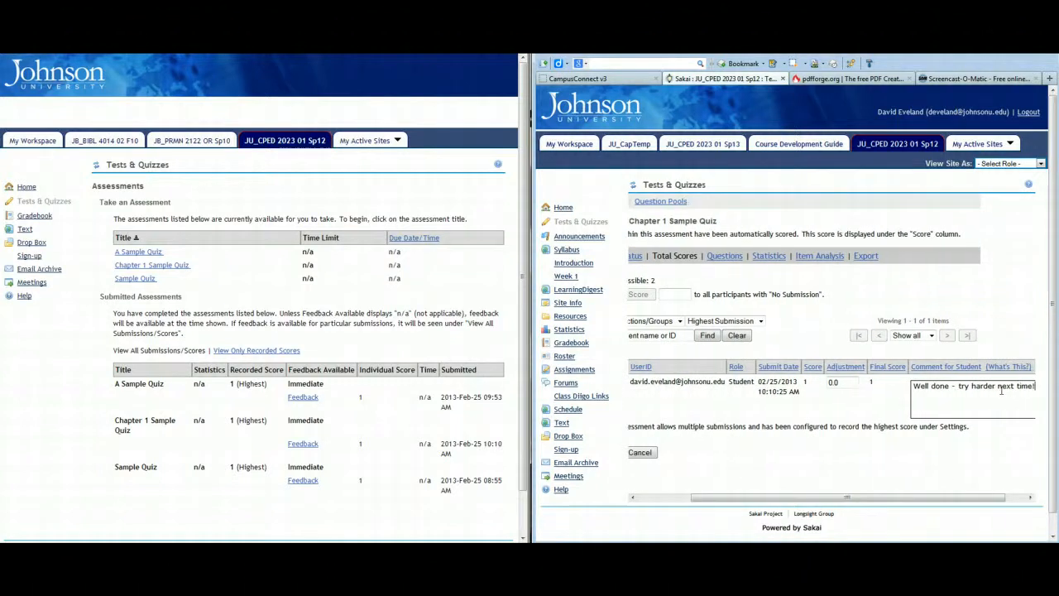
pyautogui.click(632, 496)
# Step: Open the student's submission and enter the overall comment "Well done try harder!" and the Question 1 comment "You need to study this topic more."
pyautogui.click(661, 389)
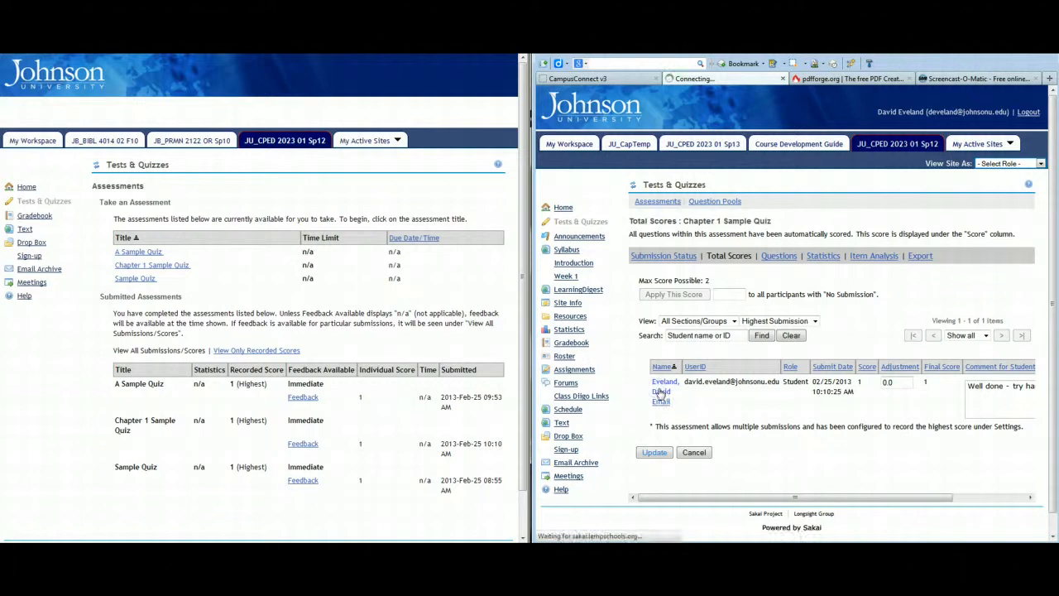
pyautogui.click(707, 293)
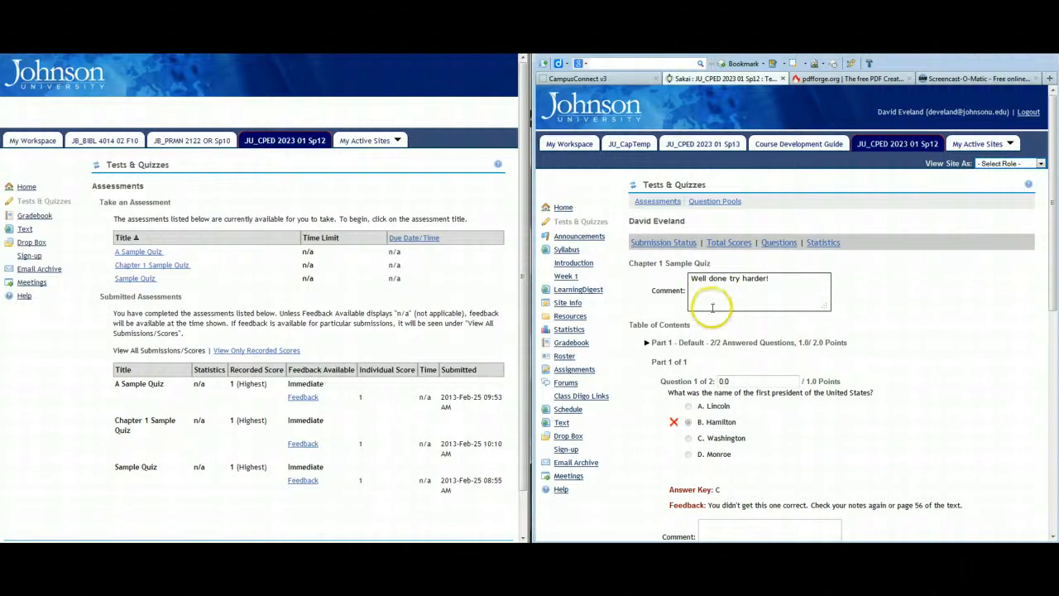
pyautogui.scroll(-5, 712, 308)
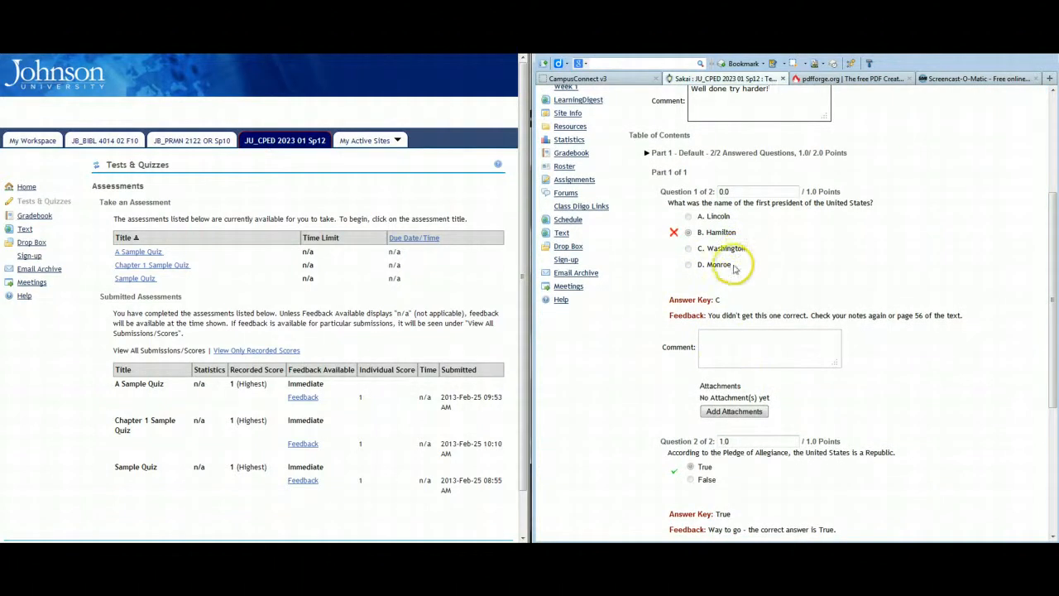
pyautogui.click(716, 343)
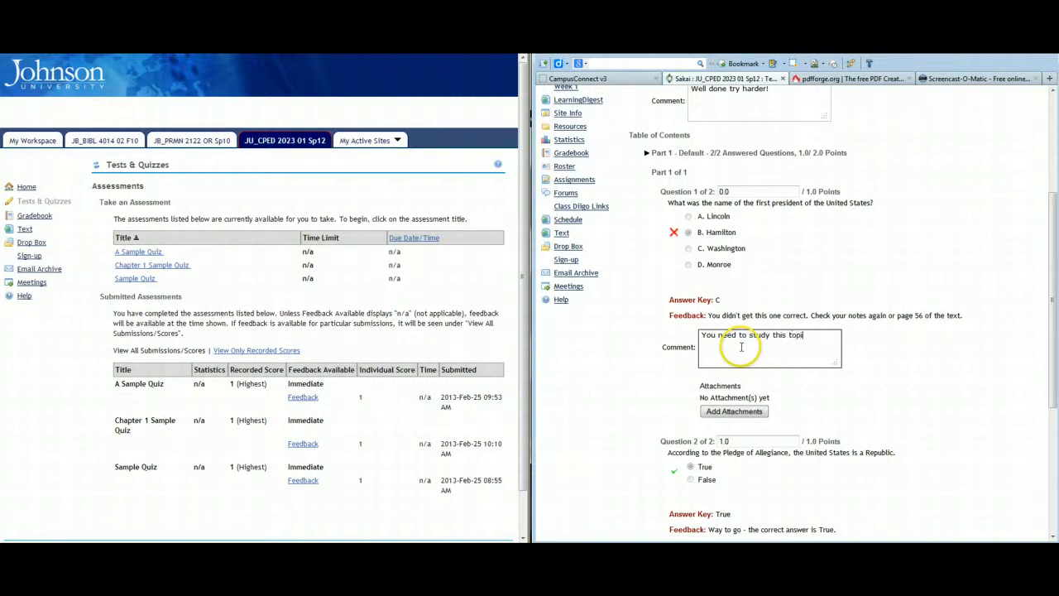
# Step: Enter the comment "Way to go!" for Question 2 and update the student's graded submission
pyautogui.scroll(-3, 741, 356)
pyautogui.click(747, 385)
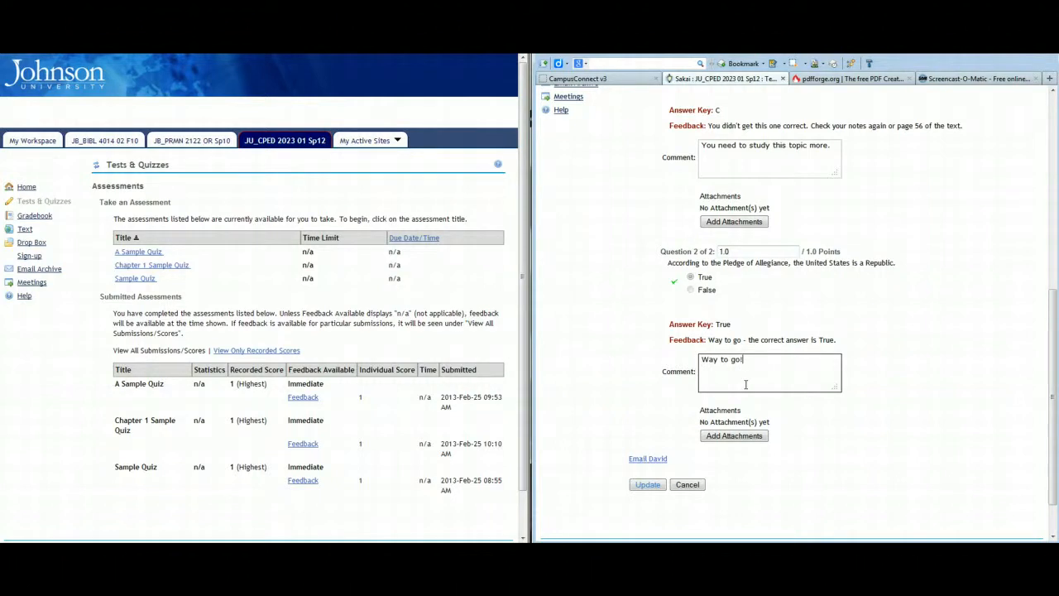
pyautogui.click(648, 484)
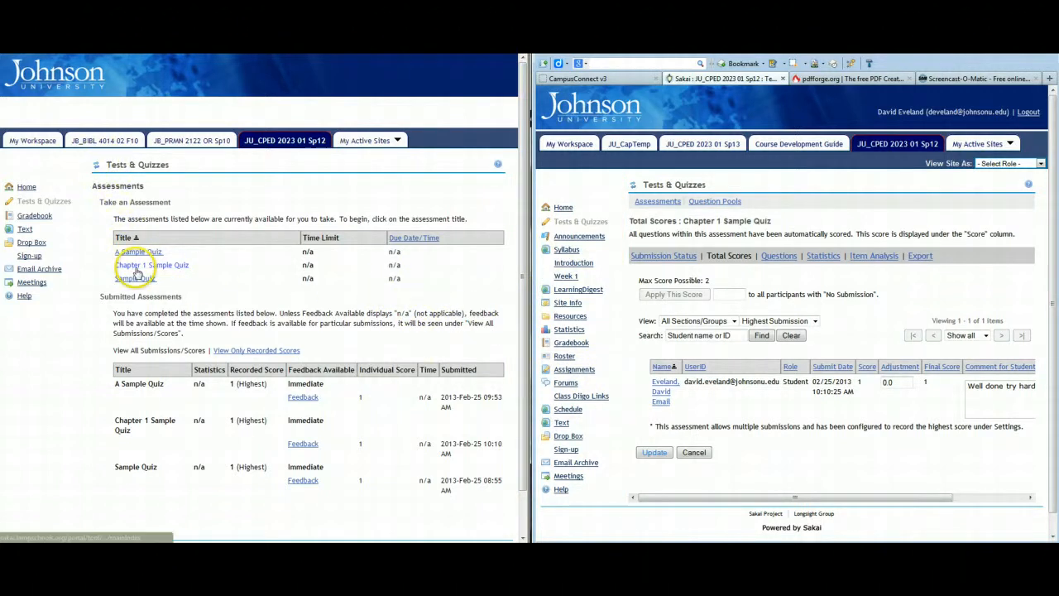
# Step: In the student window, open the feedback for the submitted "Chapter 1 Sample Quiz" and examine the grader's overall and per-question comments
pyautogui.click(136, 267)
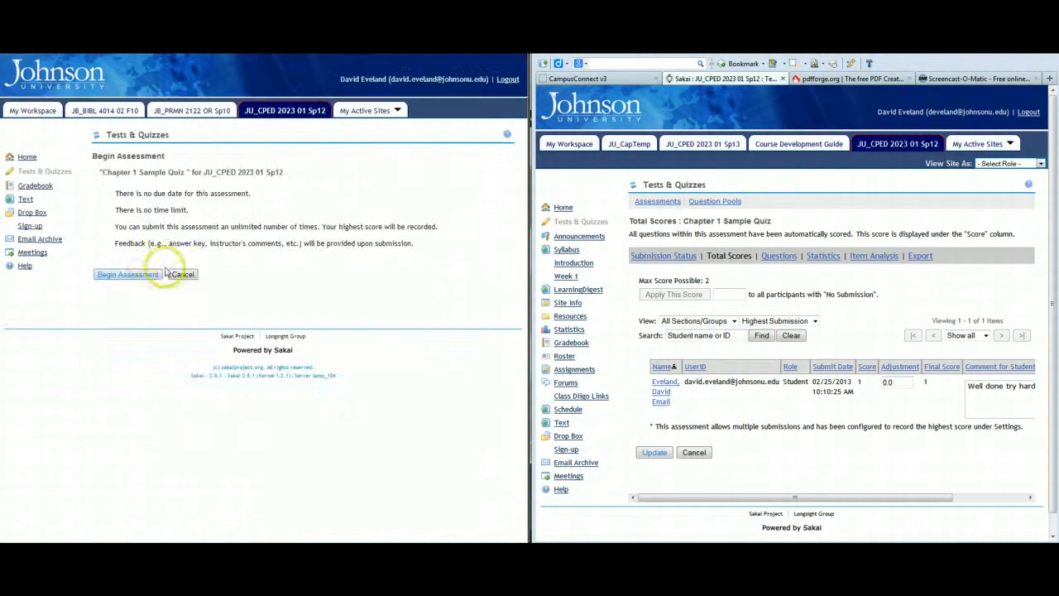
pyautogui.click(183, 276)
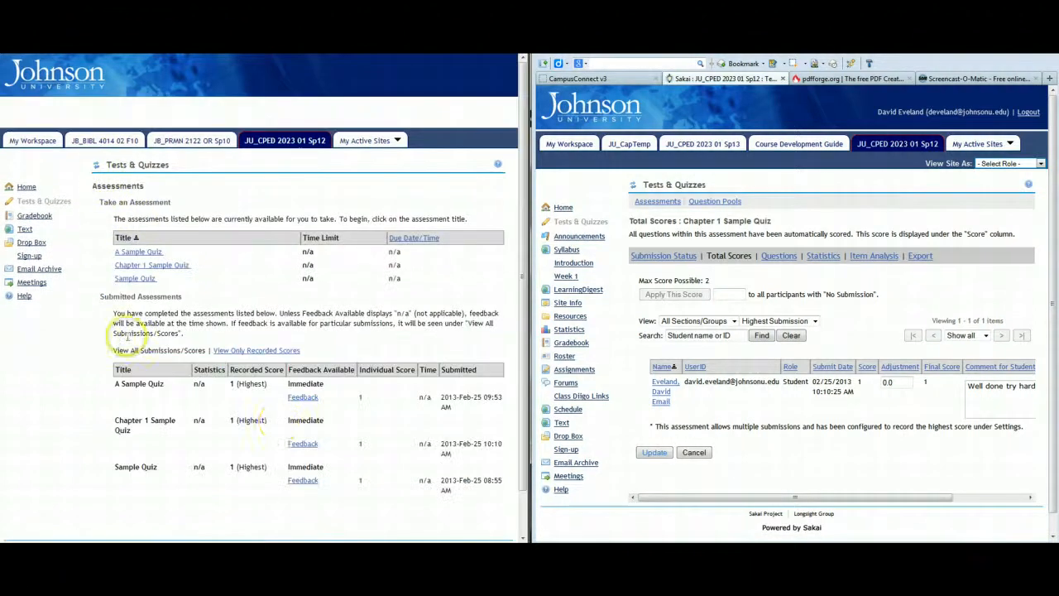
pyautogui.click(304, 444)
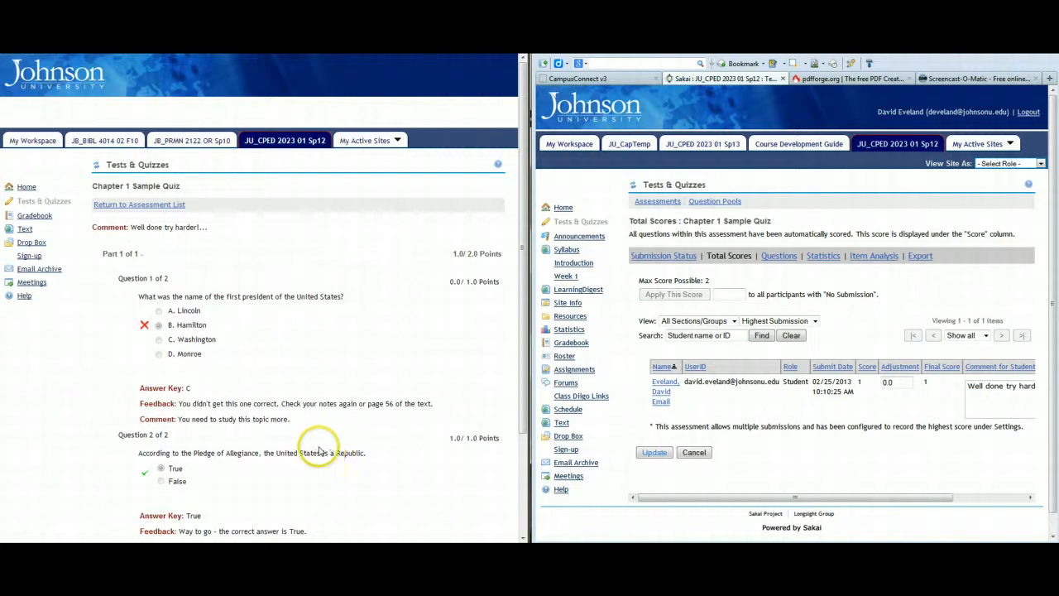
pyautogui.scroll(-3, 318, 451)
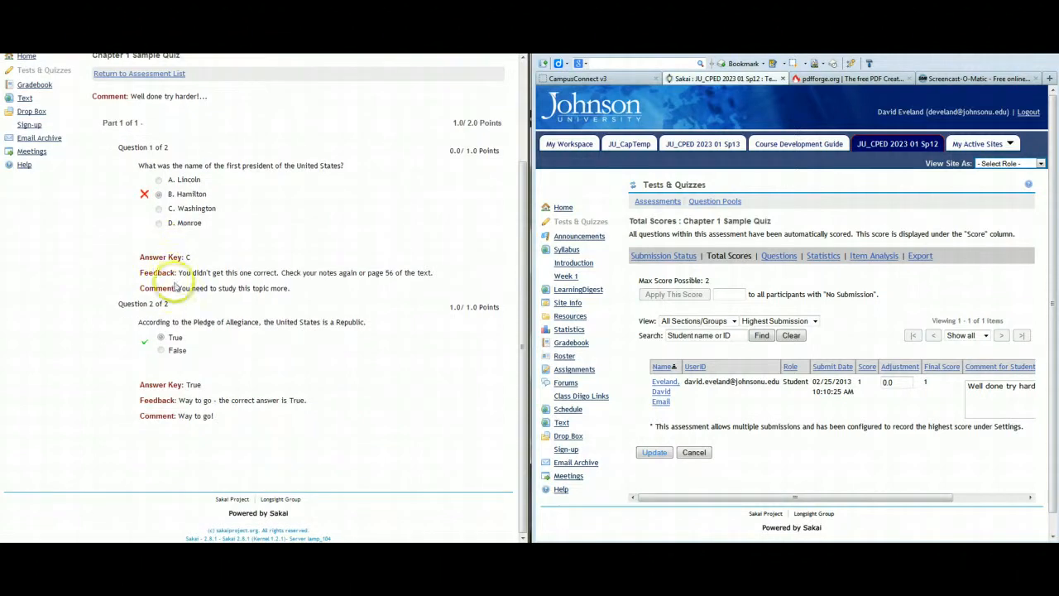
pyautogui.moveTo(179, 285); pyautogui.dragTo(260, 286)
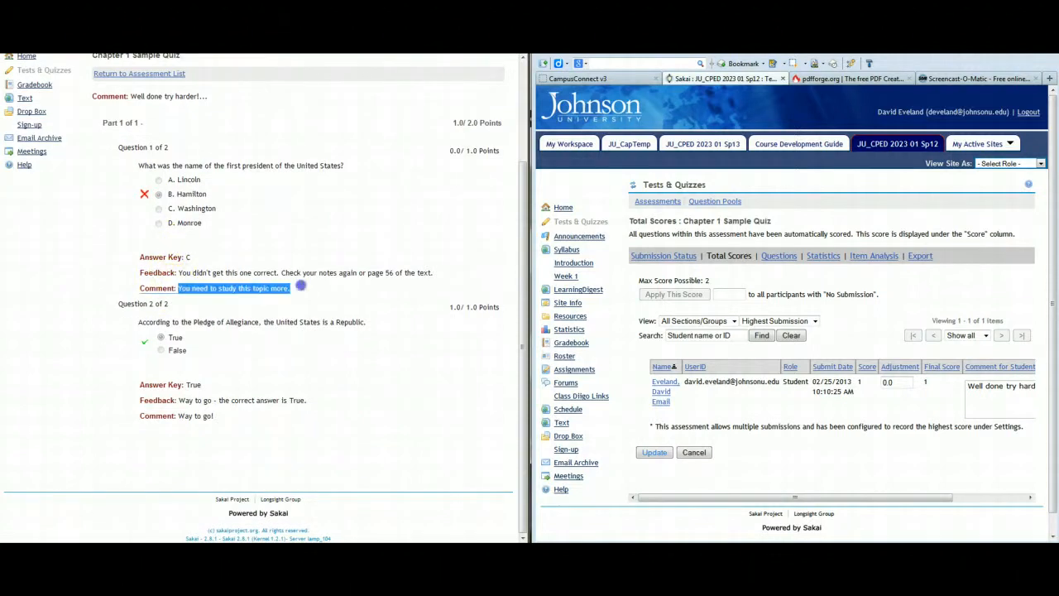
pyautogui.moveTo(92, 96); pyautogui.dragTo(192, 96)
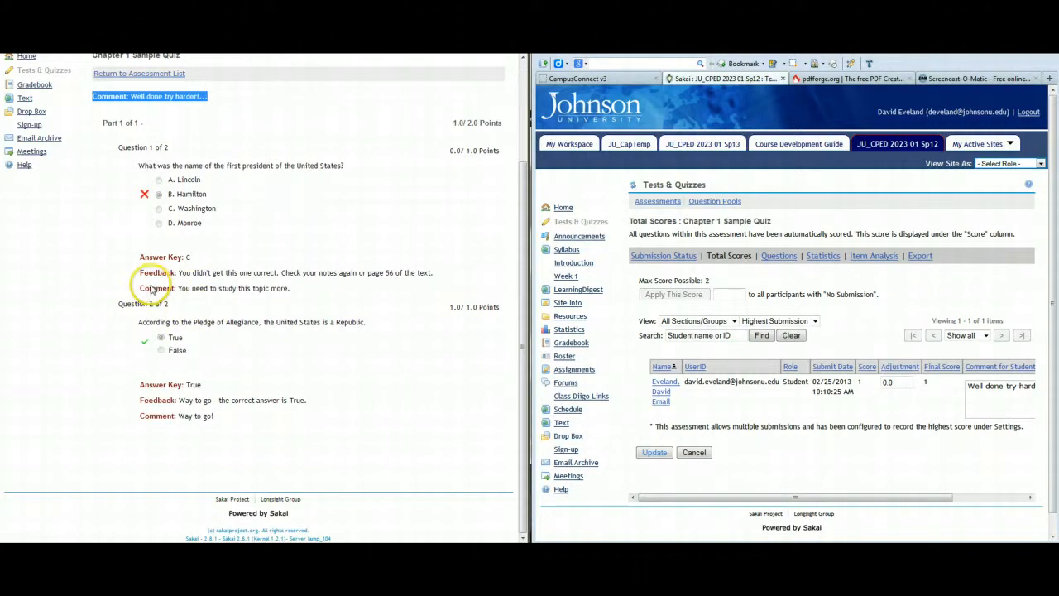
pyautogui.moveTo(149, 288); pyautogui.dragTo(290, 288)
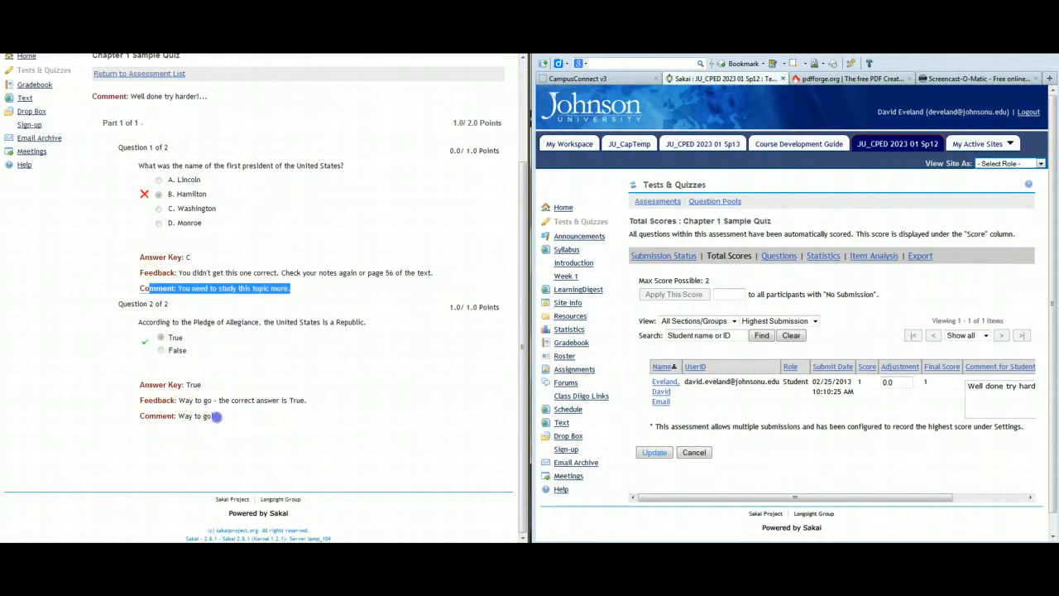
pyautogui.moveTo(168, 415); pyautogui.dragTo(300, 433)
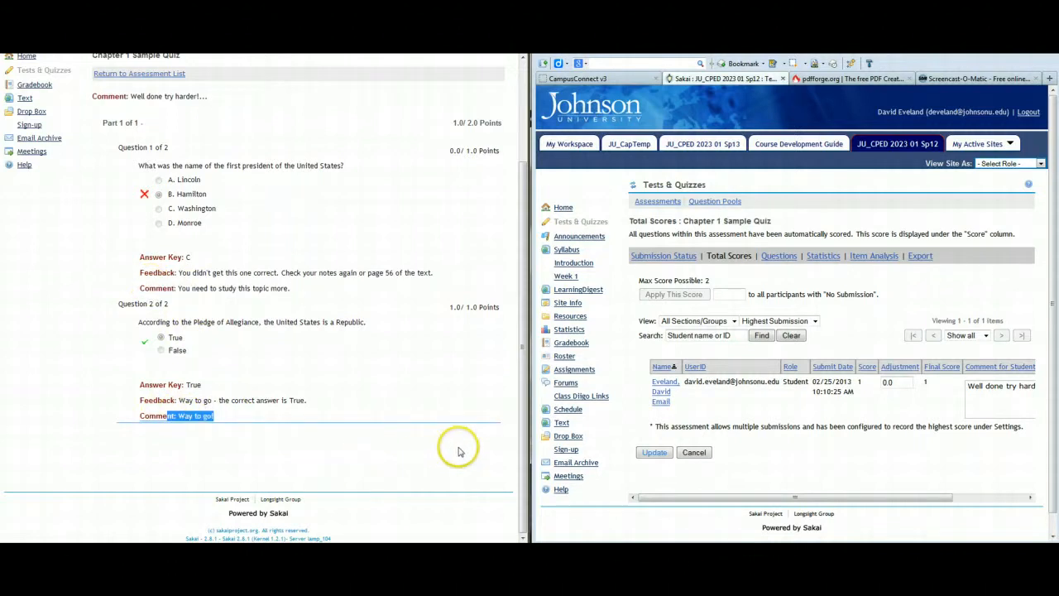
pyautogui.scroll(3, 523, 438)
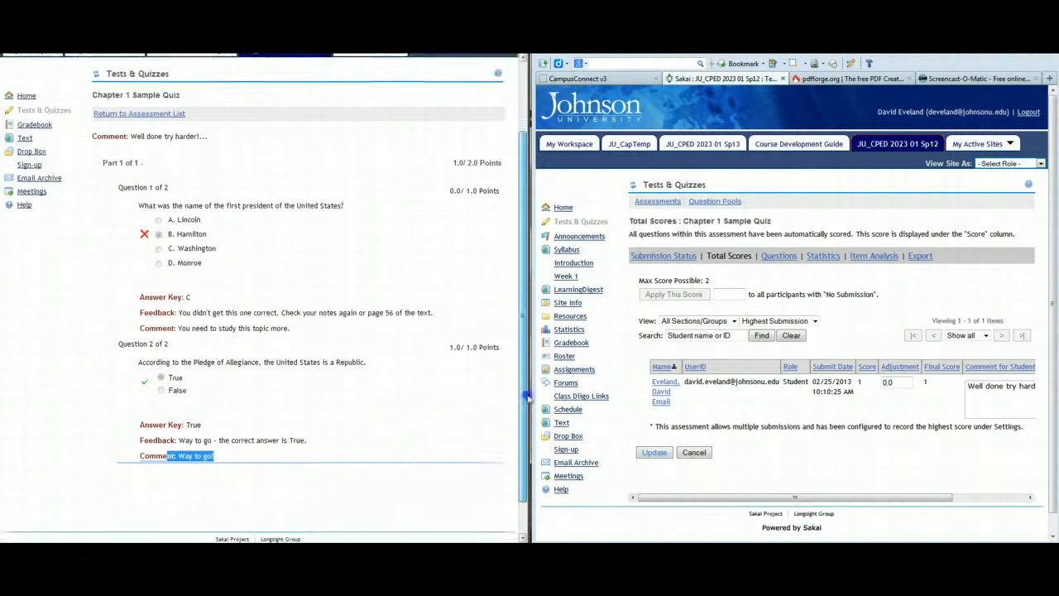
# Step: In the instructor window, open the settings of the working copy "Chapter 1 Sample Quiz" and expand its Feedback section
pyautogui.click(637, 201)
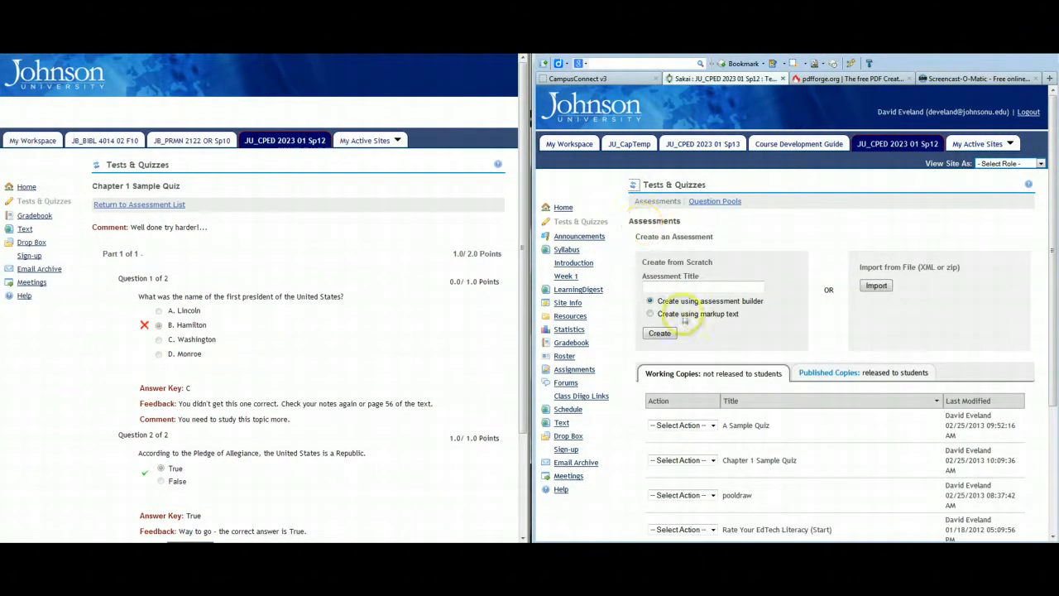
pyautogui.click(713, 461)
pyautogui.click(687, 503)
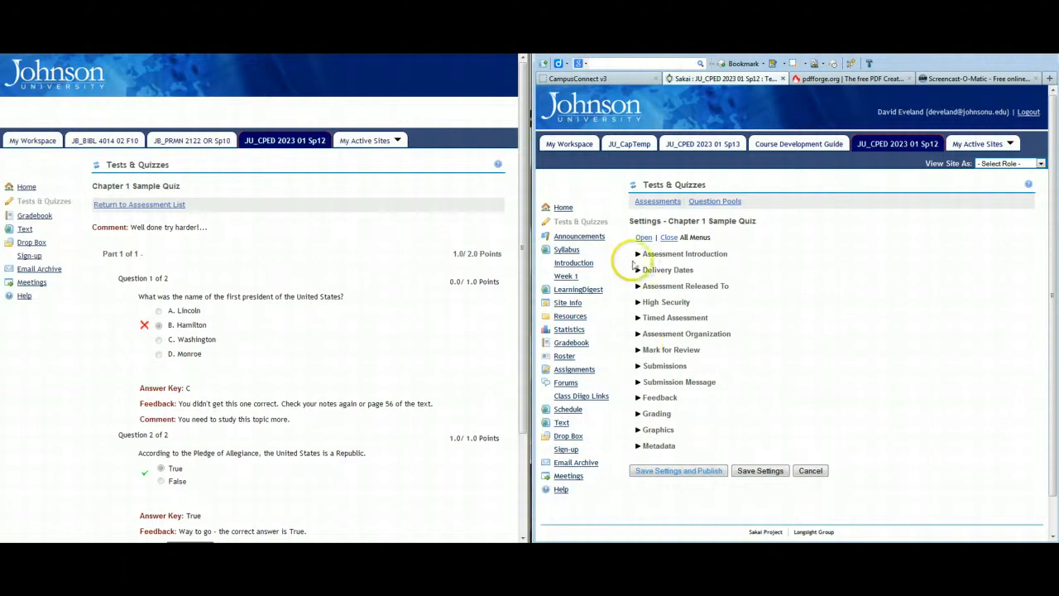
pyautogui.click(653, 398)
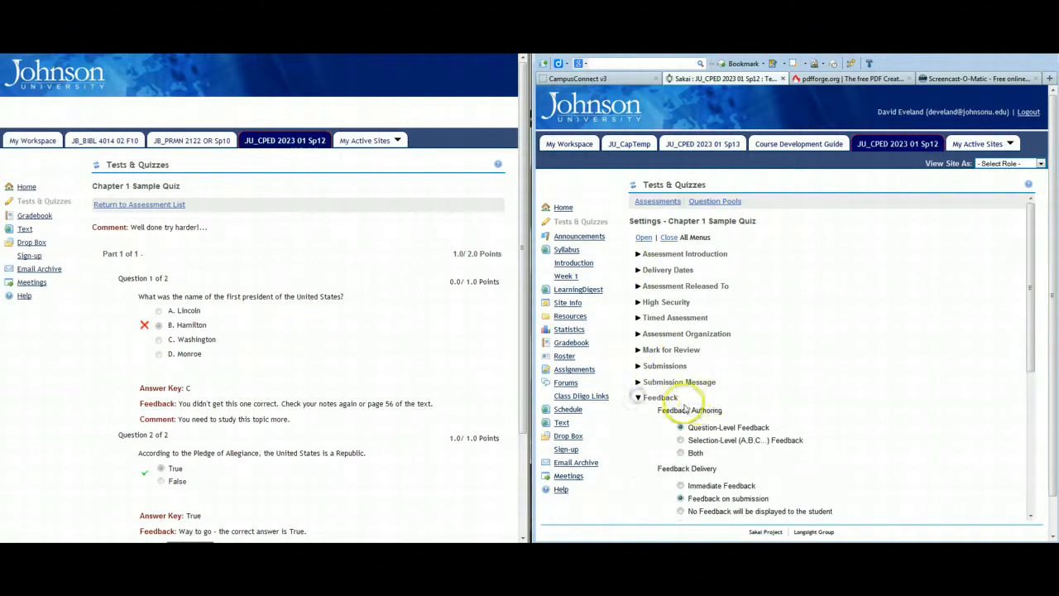